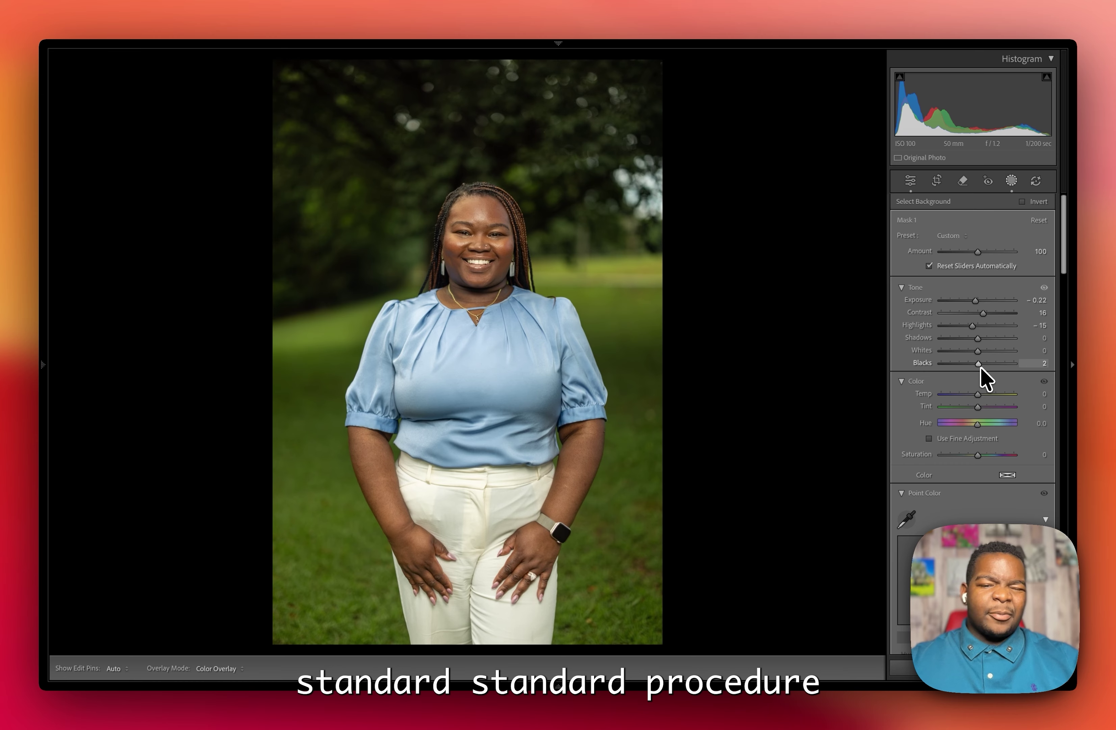
Set the background mask's Whites to 35, Temp to 1 and Tint to 27
mouse_move(978, 352)
mouse_down()
mouse_move(992, 354)
mouse_move(987, 347)
mouse_up()
mouse_move(977, 398)
mouse_down()
mouse_move(986, 405)
mouse_move(980, 394)
mouse_up()
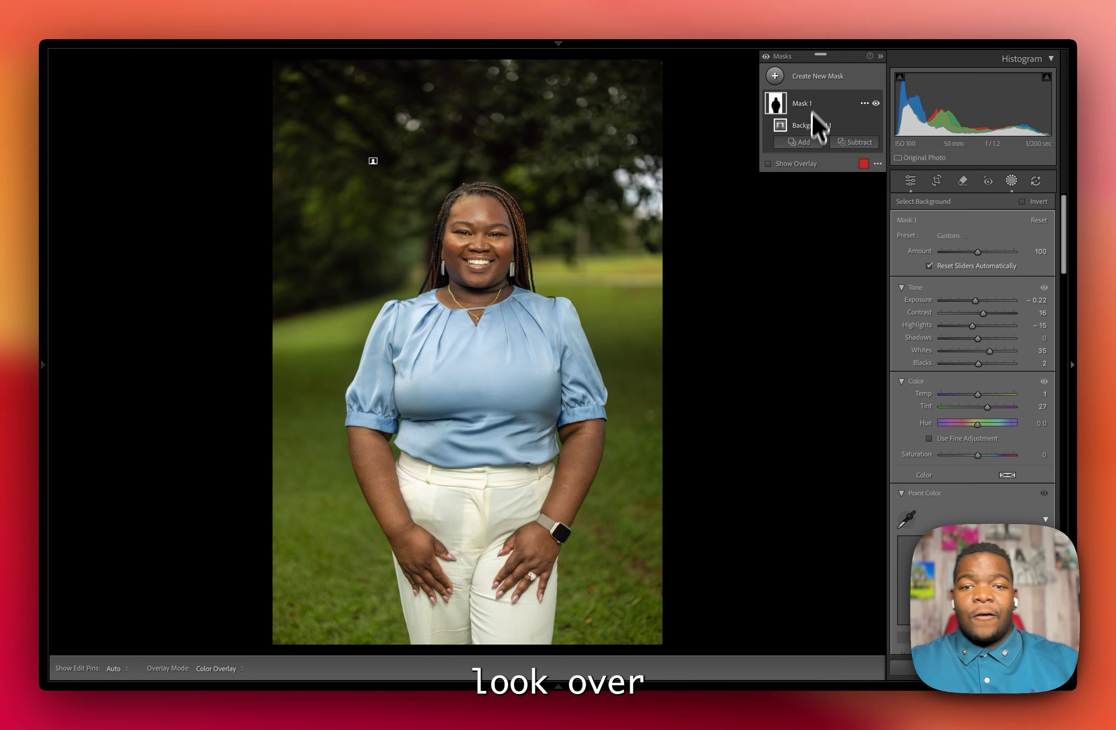
Create a Select Subject mask and set its Exposure to 0.20, Tint to 7 and Highlights to 17
click(817, 77)
click(823, 95)
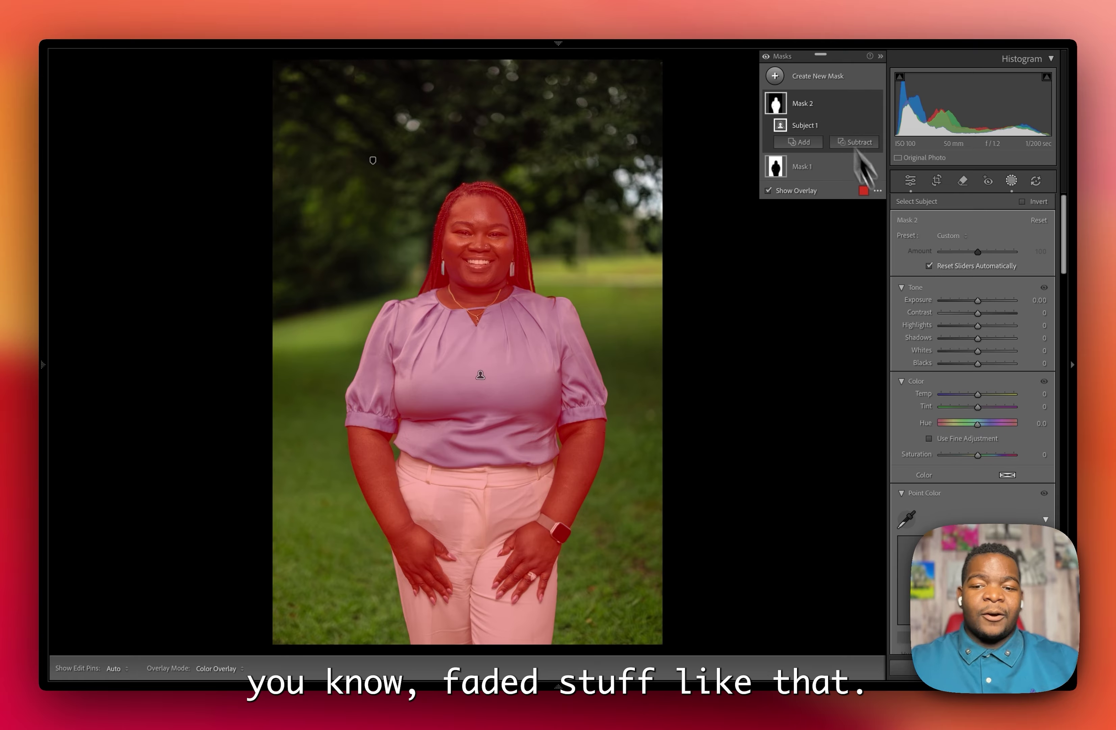
drag(976, 299, 978, 299)
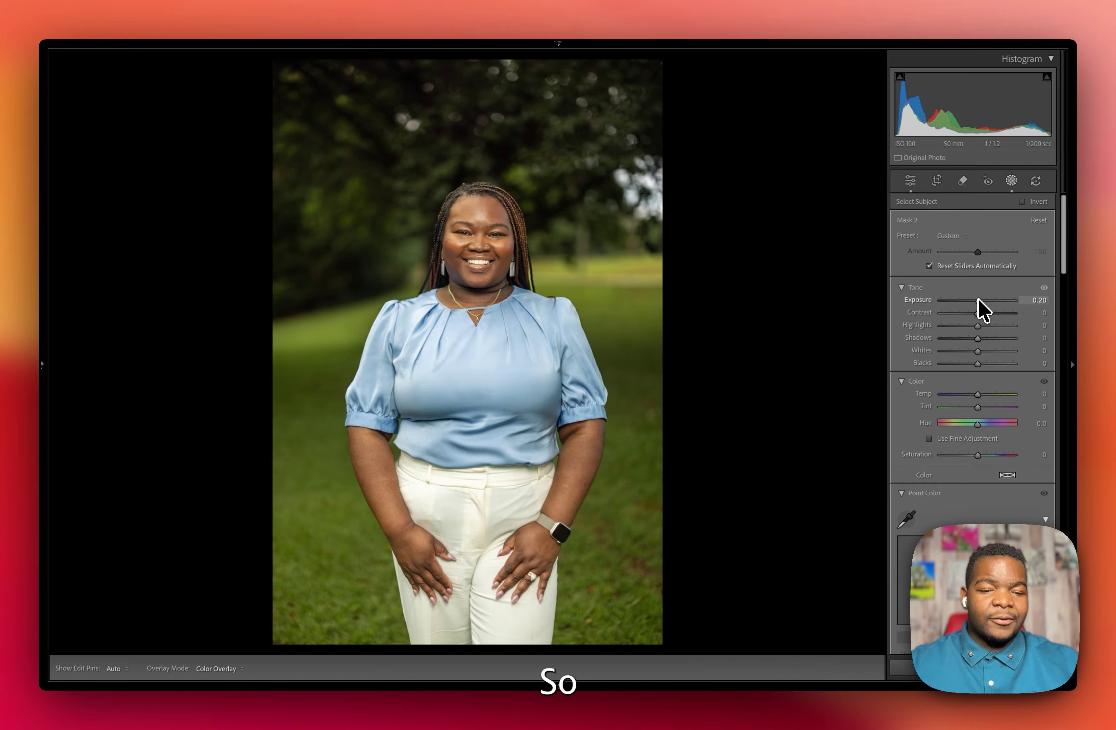
drag(977, 406, 979, 406)
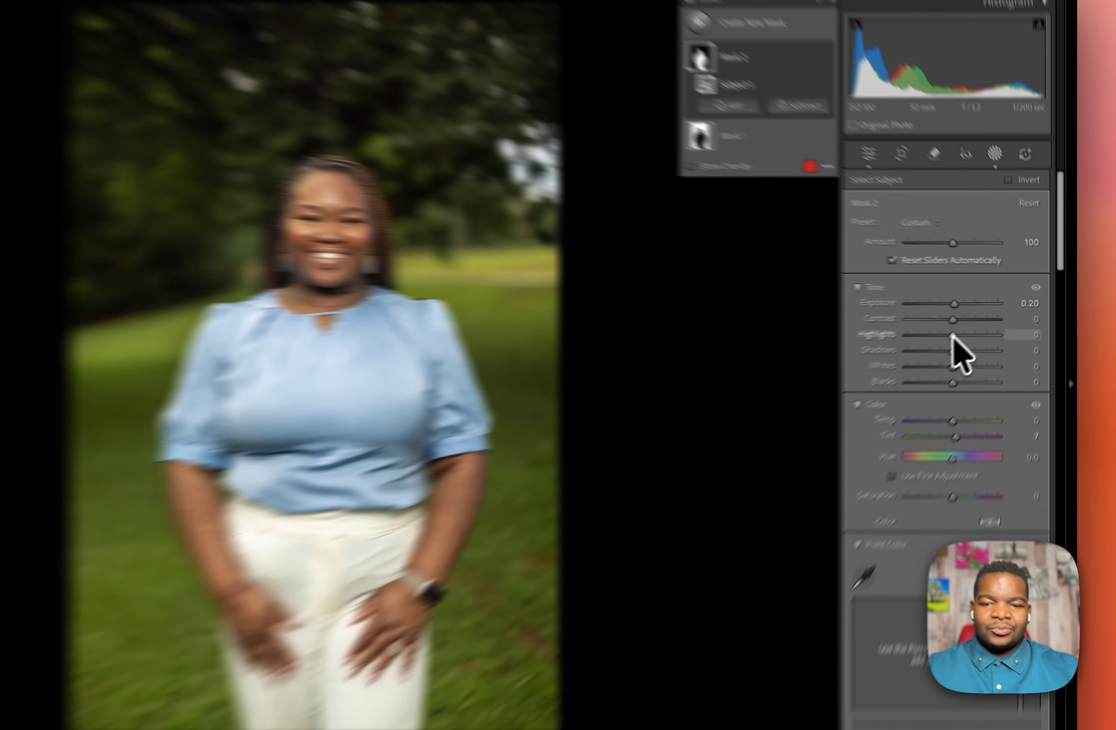
drag(978, 326, 985, 325)
drag(927, 350, 925, 351)
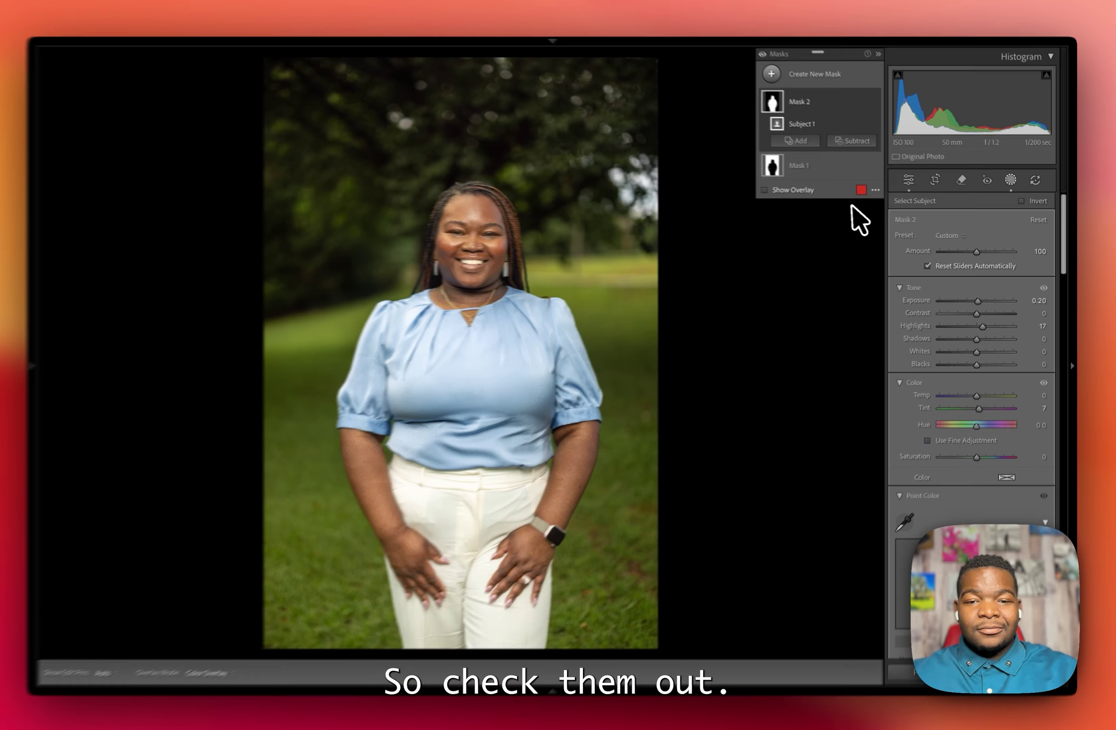
Set the background mask's Temp to 0 and raise its Saturation slightly, and set the subject mask's Saturation to 35
click(806, 166)
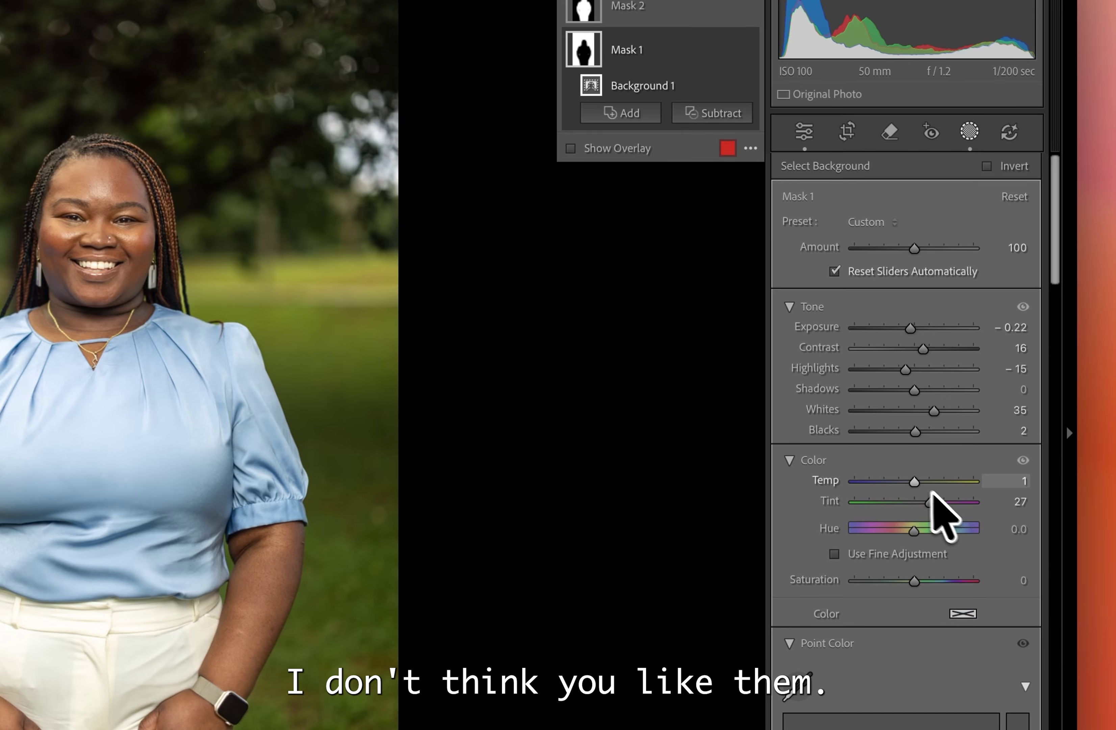
drag(915, 482, 912, 479)
drag(915, 580, 917, 553)
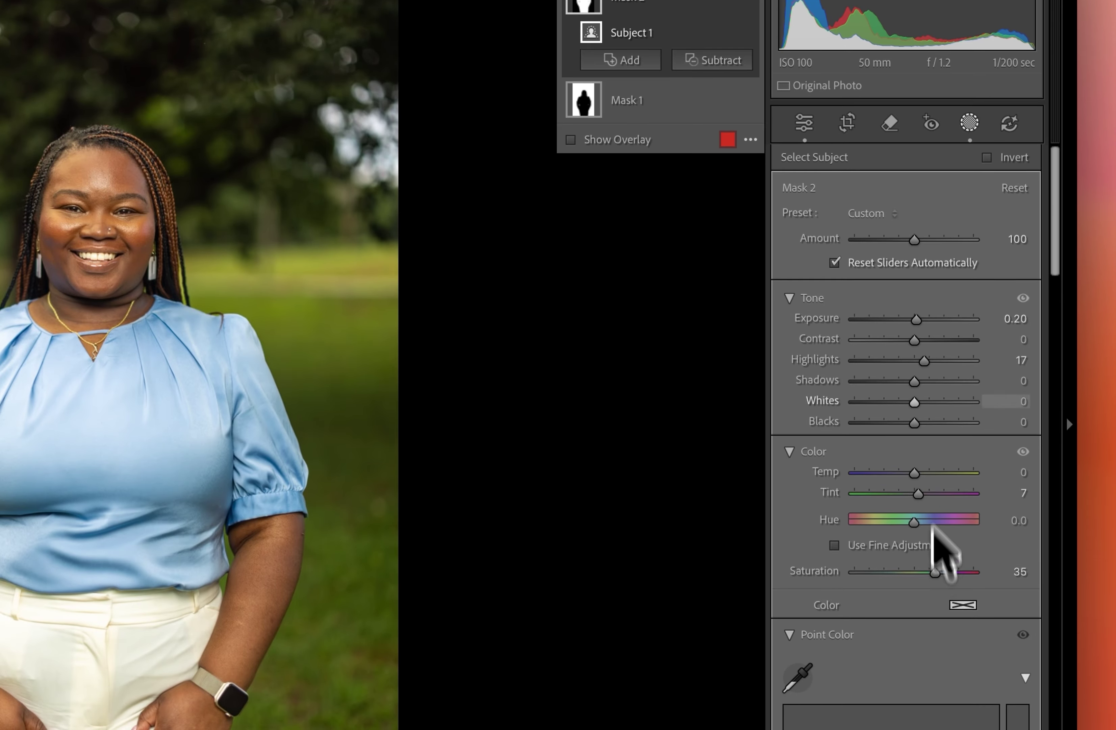
Raise the subject mask's Whites, Blacks and Contrast, and set the photo's overall Exposure to +0.60
drag(915, 422, 929, 402)
mouse_move(917, 319)
mouse_down()
mouse_move(950, 341)
mouse_move(920, 339)
mouse_up()
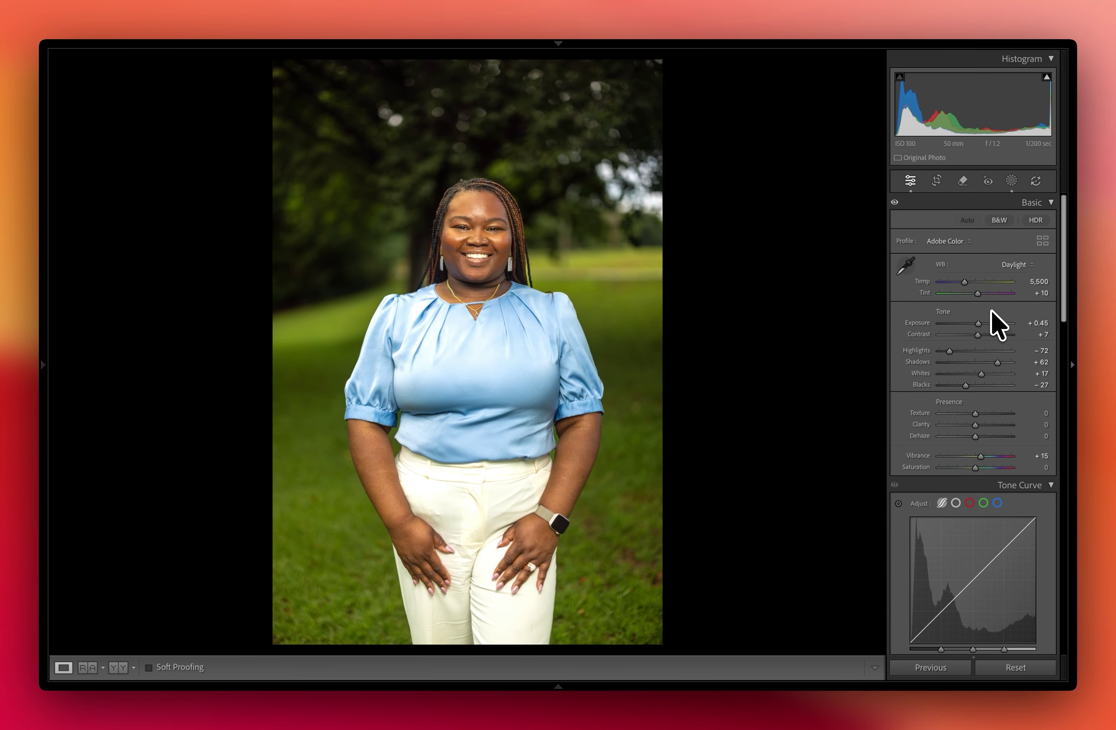
click(1036, 220)
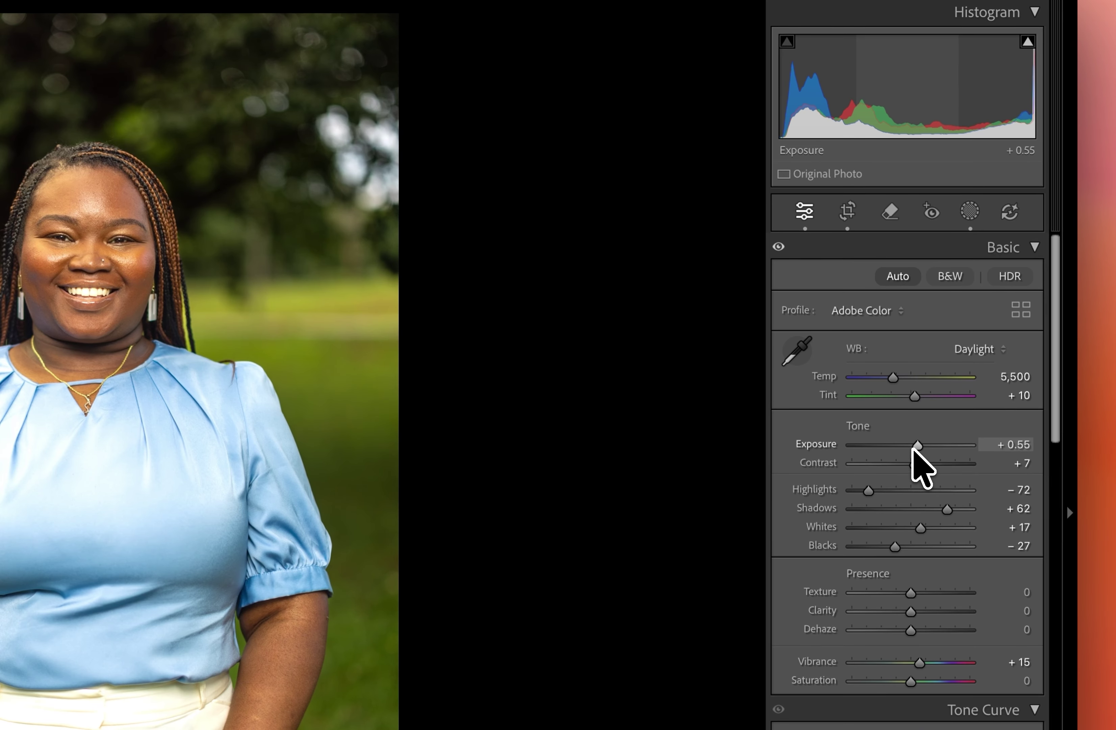
drag(913, 449, 914, 449)
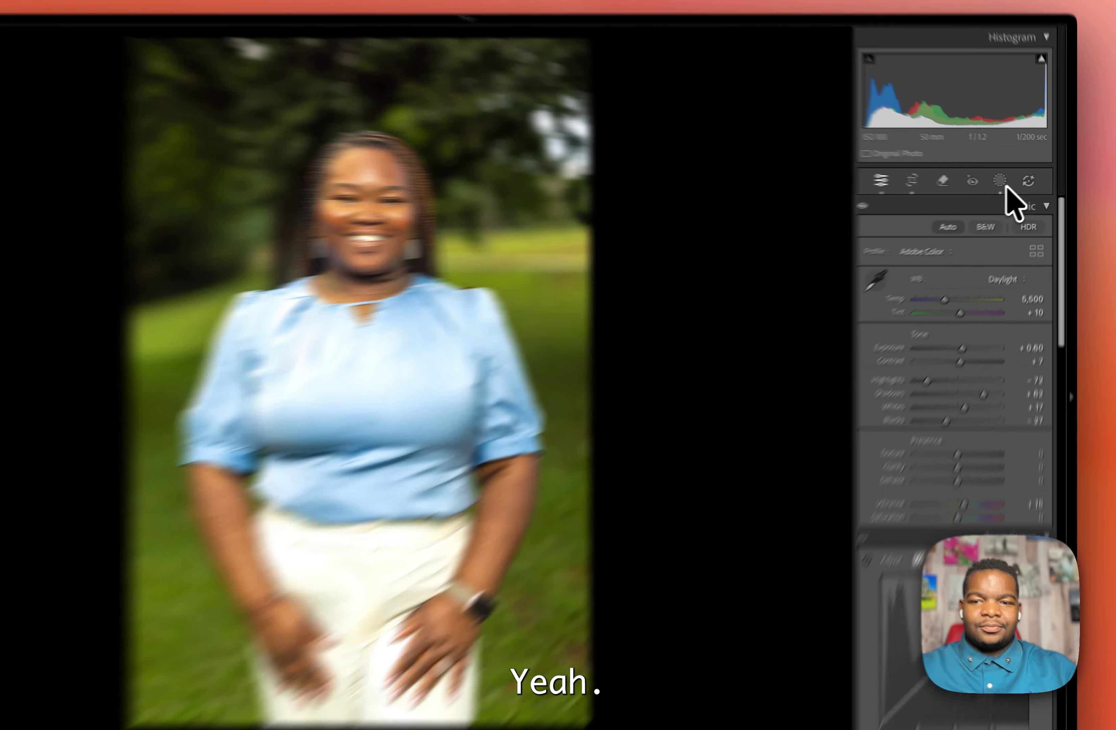
Set the background mask's Shadows to 7, Whites to 38 and Exposure to -0.40
click(1011, 180)
click(640, 111)
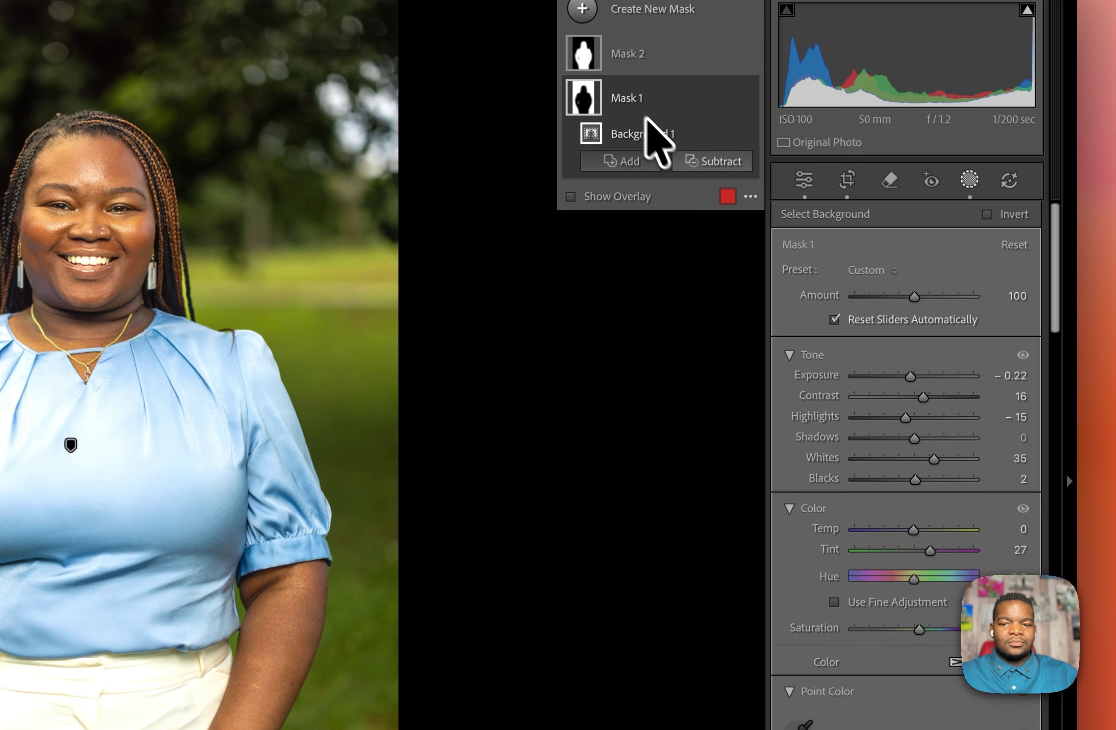
drag(915, 479, 914, 444)
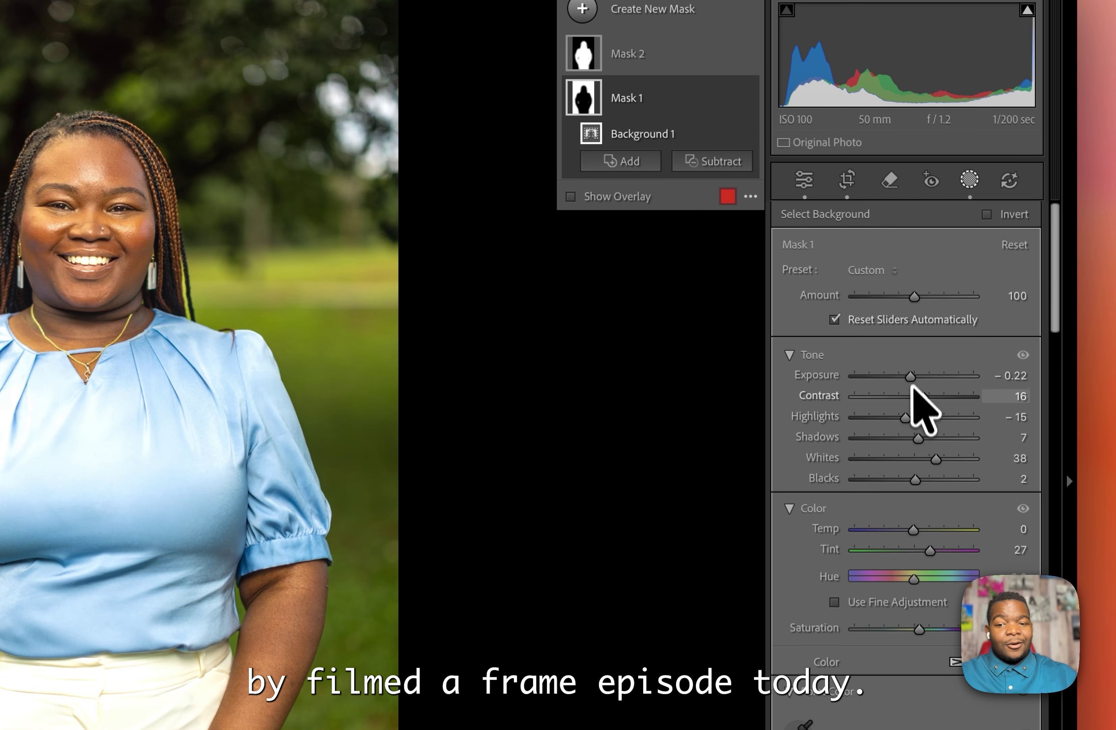
drag(913, 377, 907, 380)
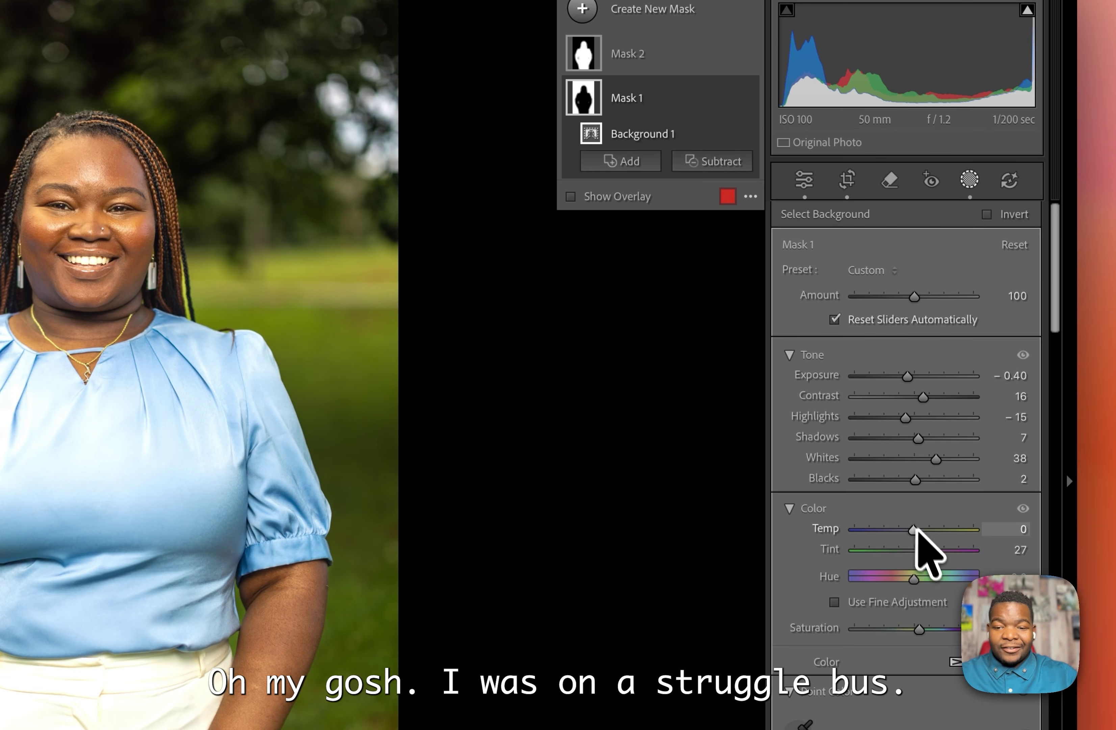
Adjust the background mask's Tint and set its Highlights to -32, Blacks to -6 and Temp to -8
drag(930, 550, 936, 550)
drag(906, 417, 895, 417)
drag(916, 479, 911, 480)
drag(914, 530, 910, 530)
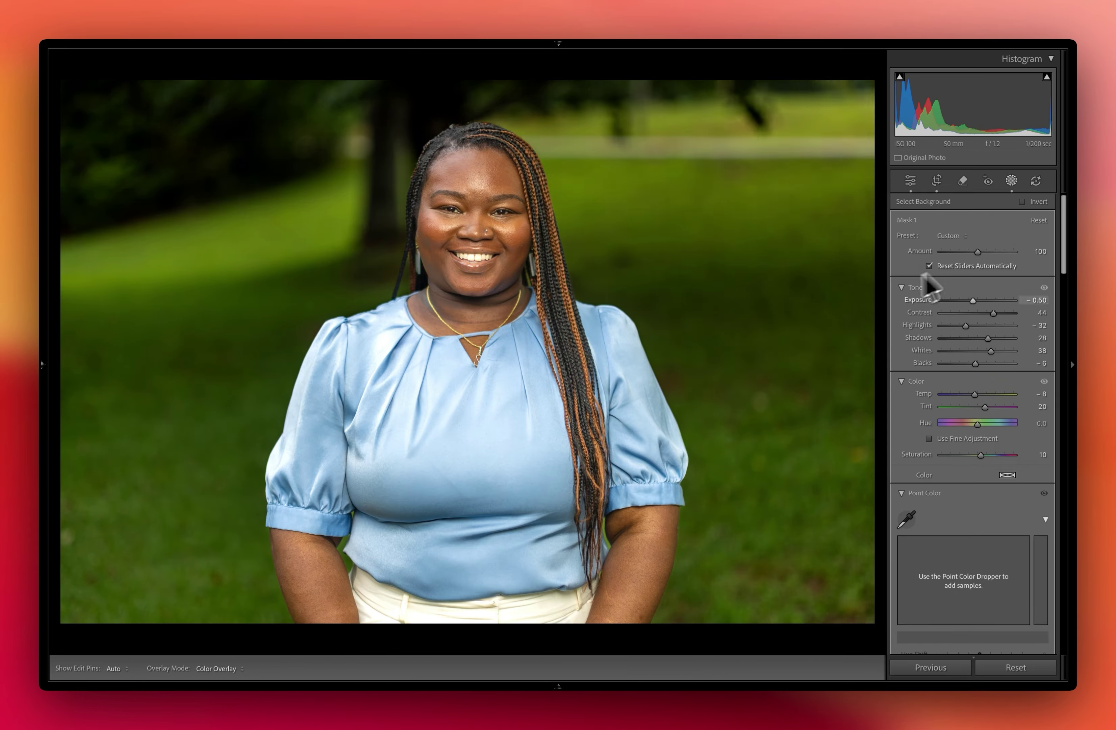
Return to the overall adjustments and zoom in on the subject's face to check the sharpness of the eyes
click(911, 181)
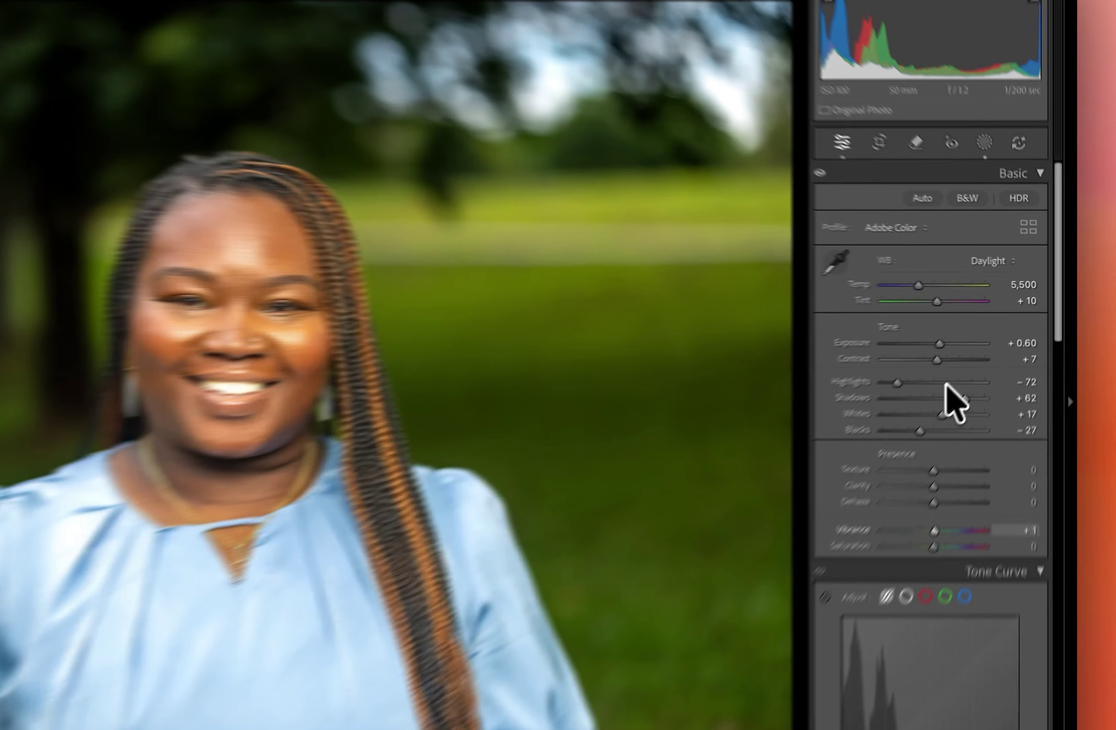
drag(964, 282, 963, 282)
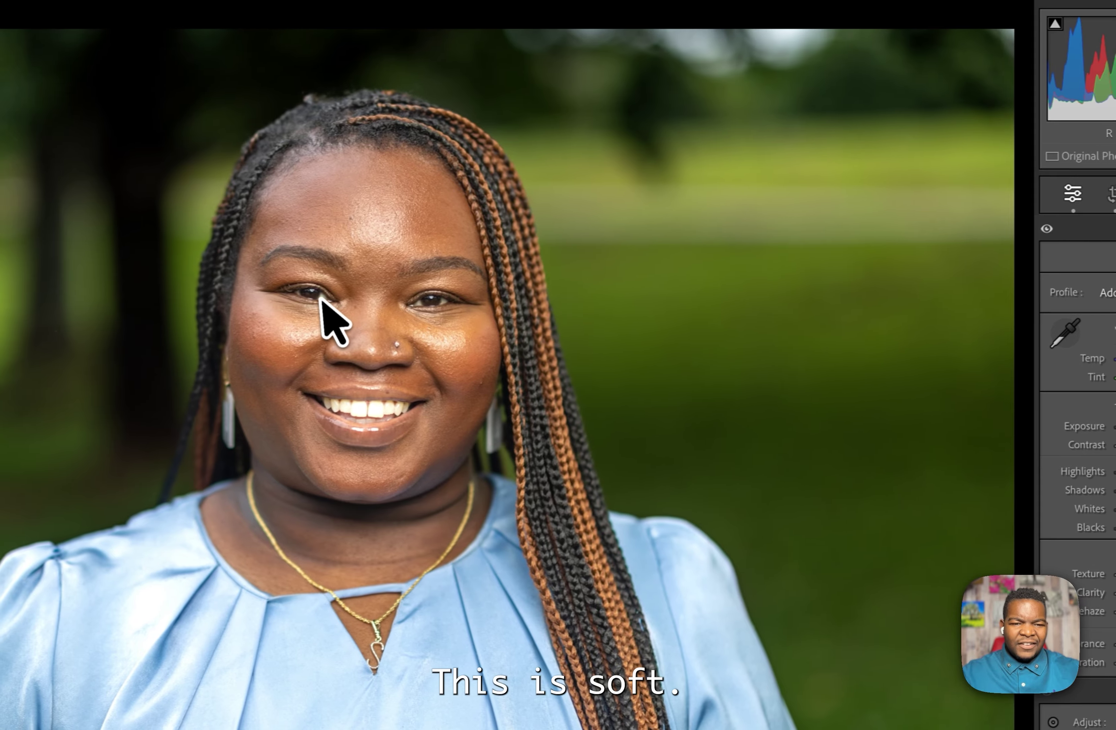
click(322, 299)
click(469, 284)
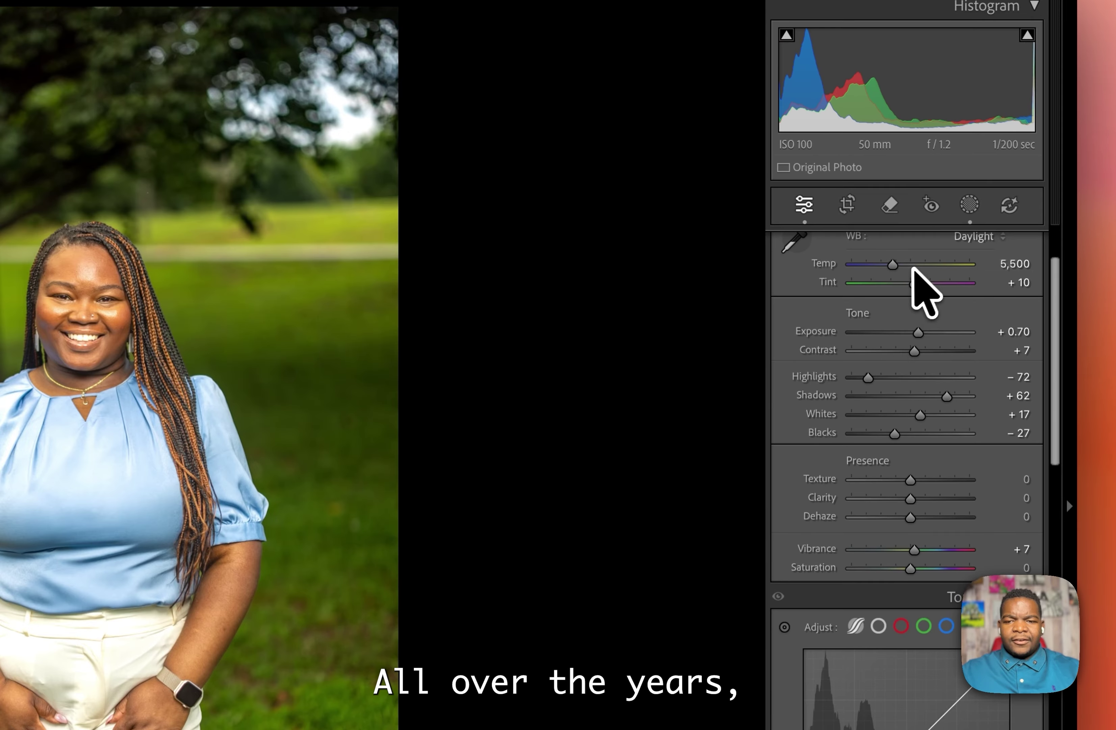
Apply Auto tone to the photo and set its Exposure to +0.45
scroll(912, 294, up, 3)
click(900, 270)
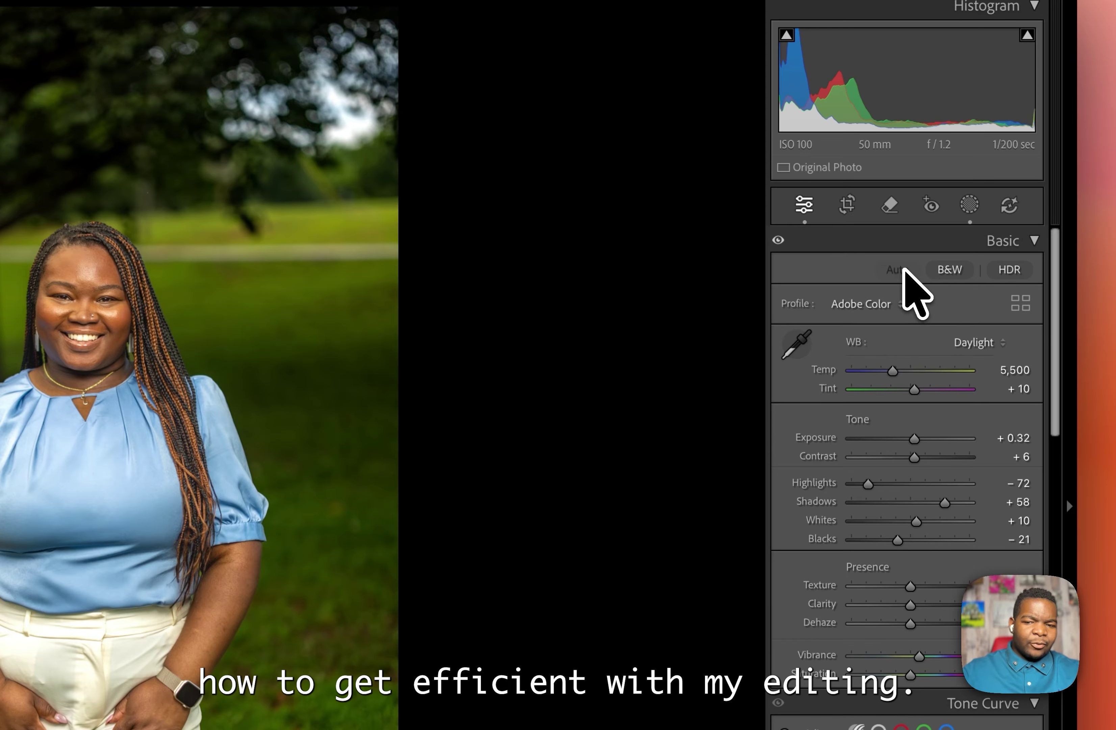
drag(913, 438, 914, 437)
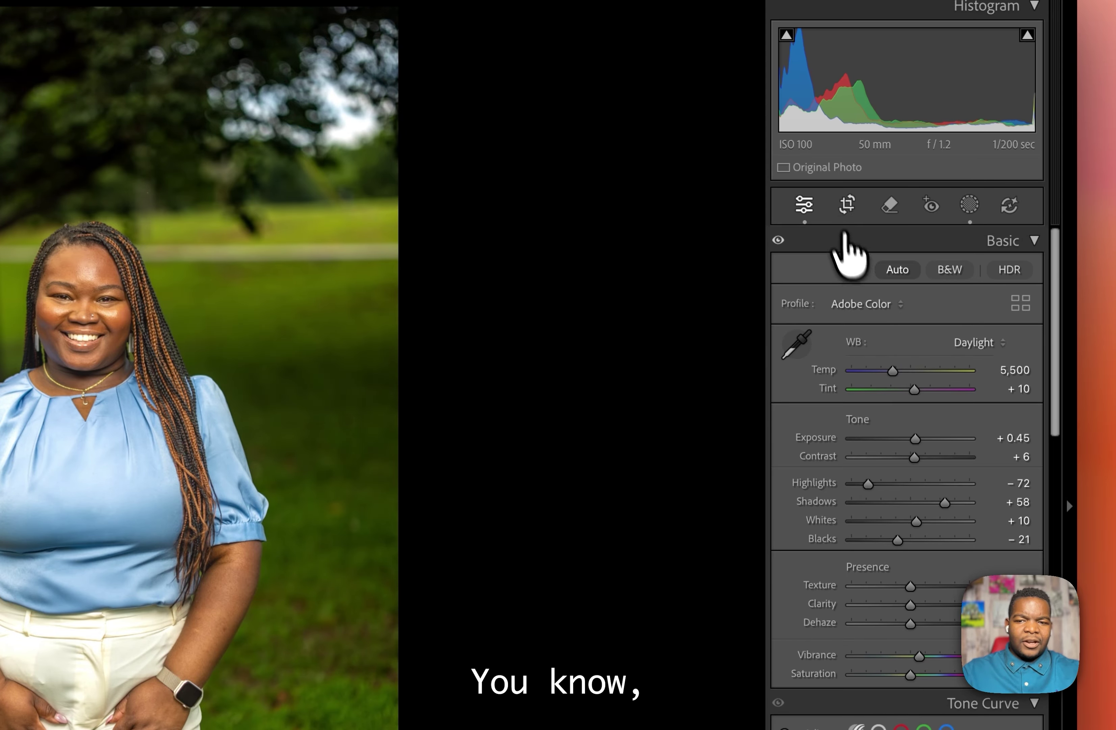
Crop the portrait tighter around the subject, ending just below her hands, and start cropping the next unedited photo
click(848, 207)
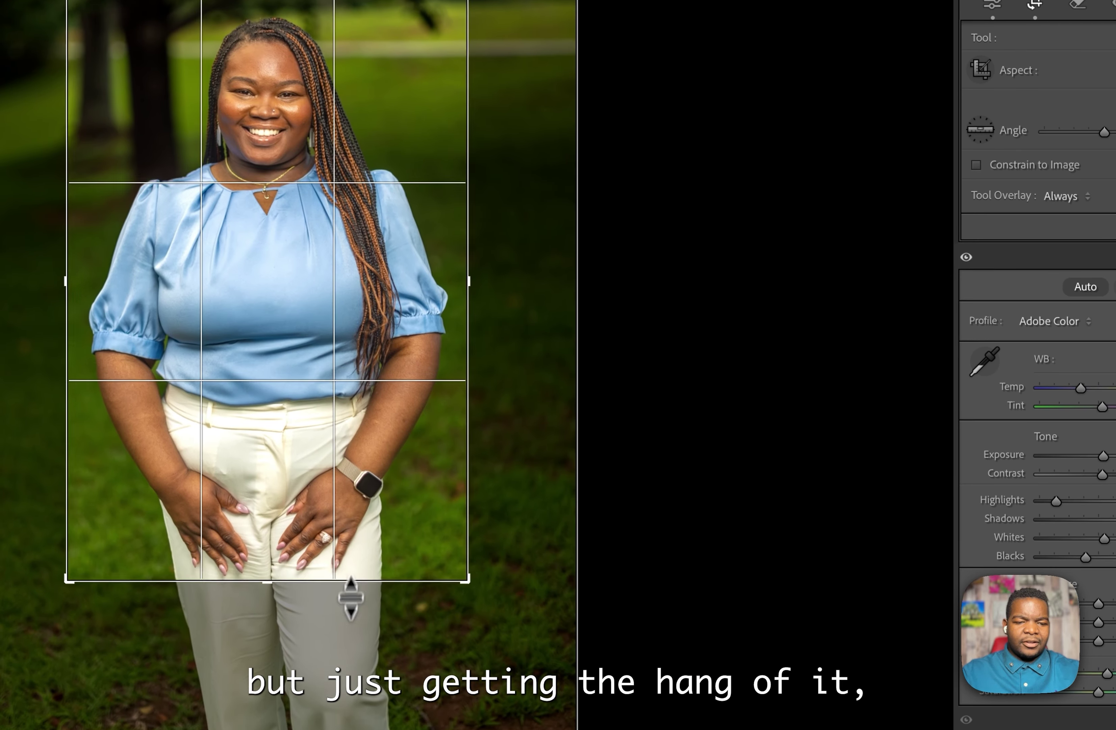
drag(351, 598, 351, 616)
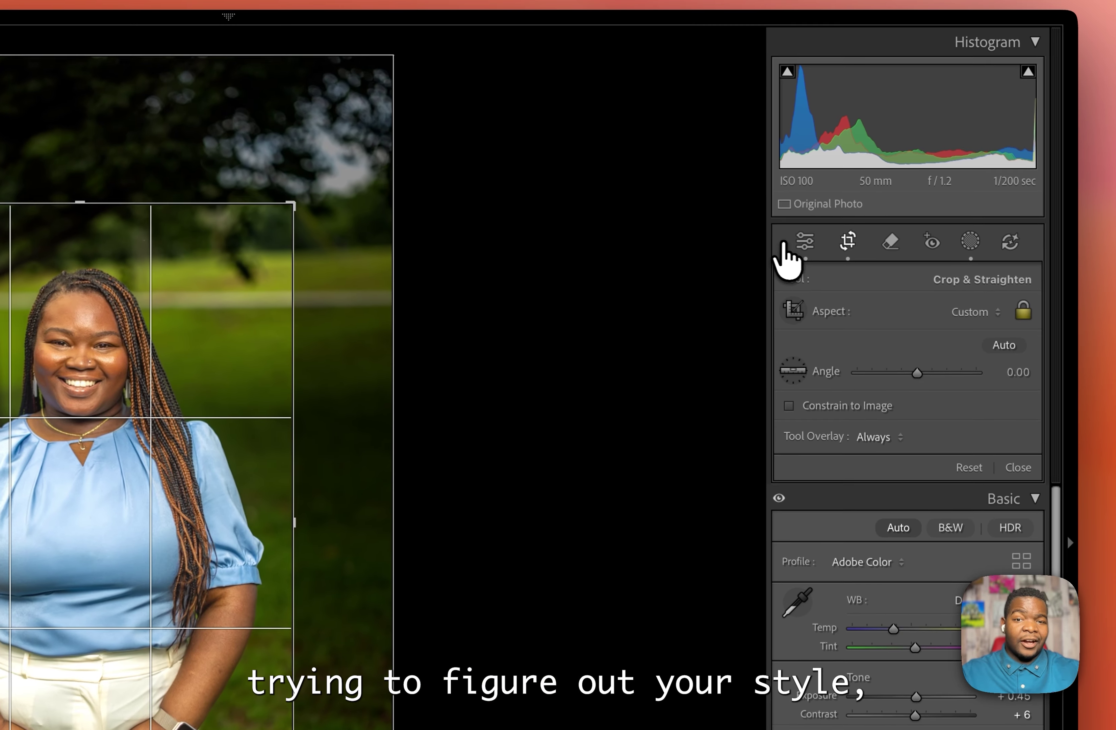
click(803, 251)
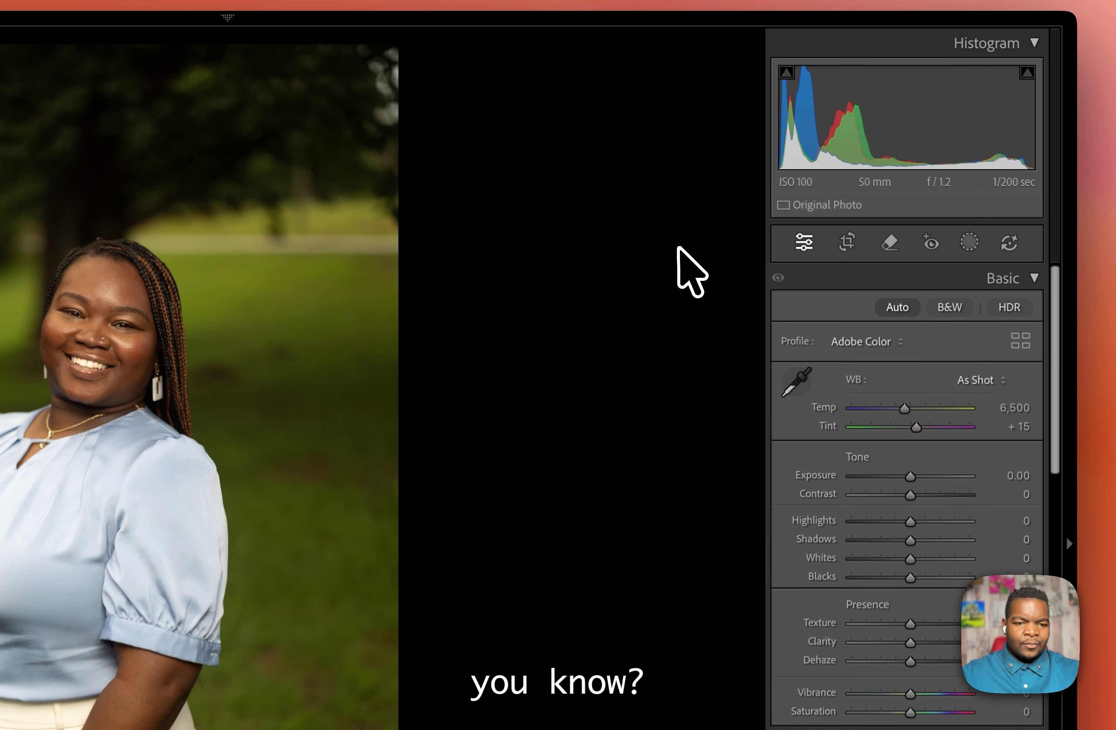
click(848, 242)
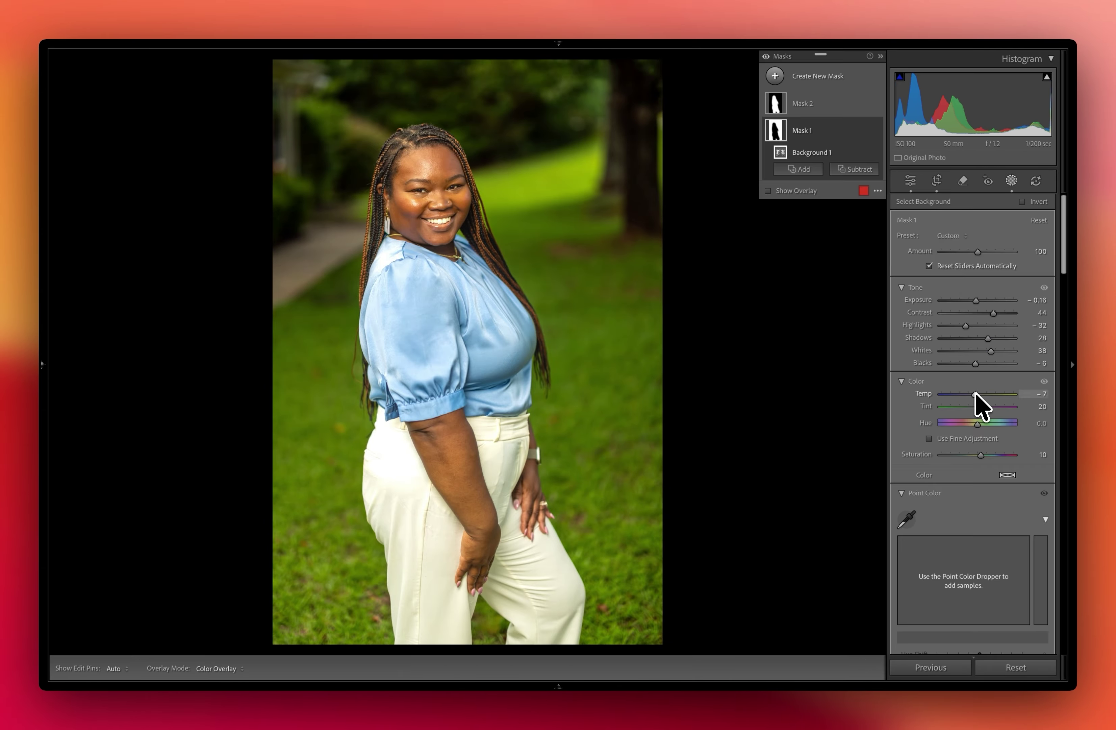
Undo the last Temp change on the background mask and set the Color Mixer's green saturation to -35
key(super+z)
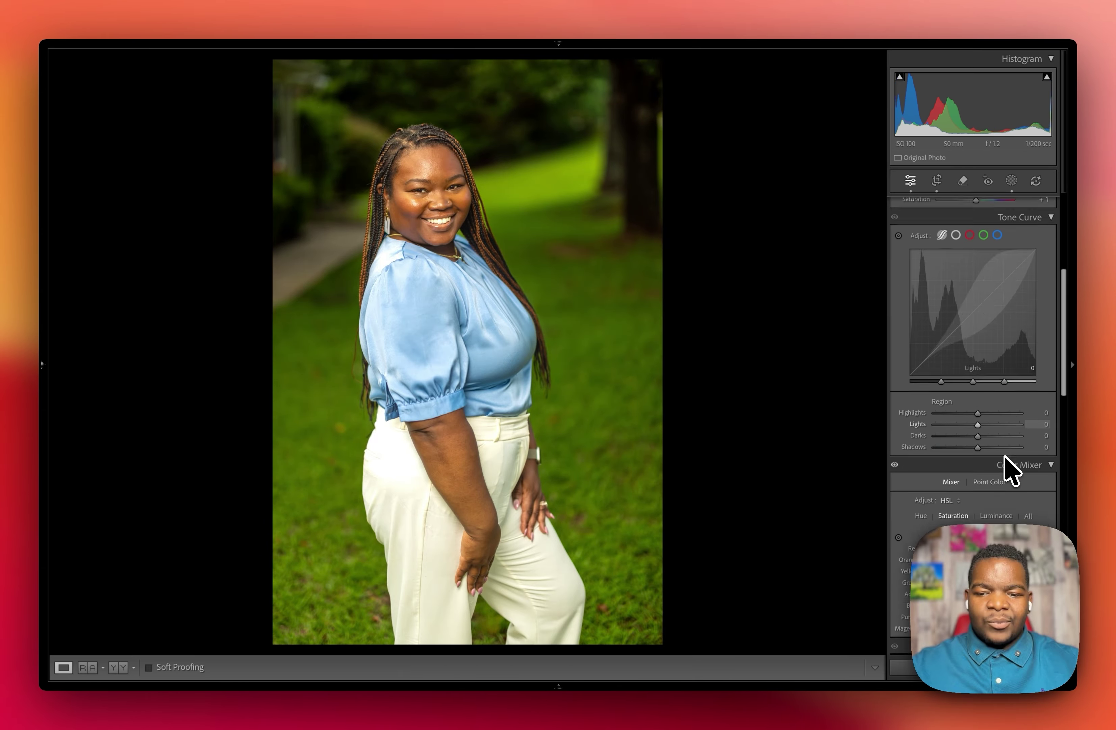
scroll(1000, 465, down, 5)
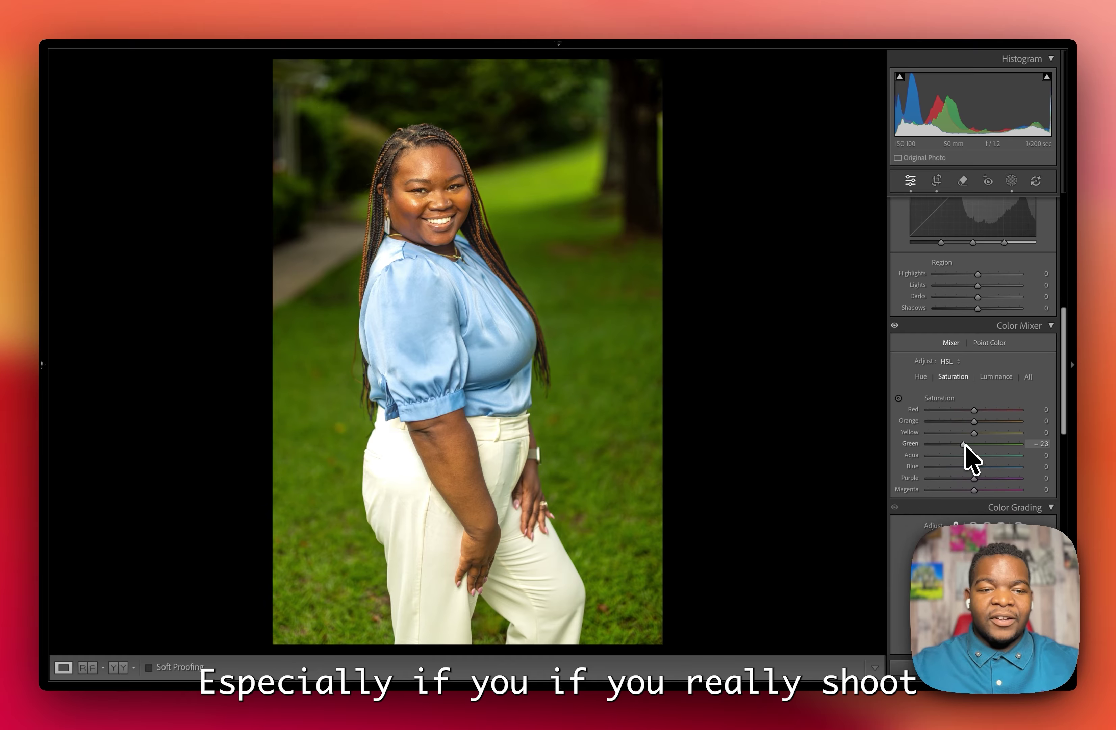
drag(965, 446, 964, 447)
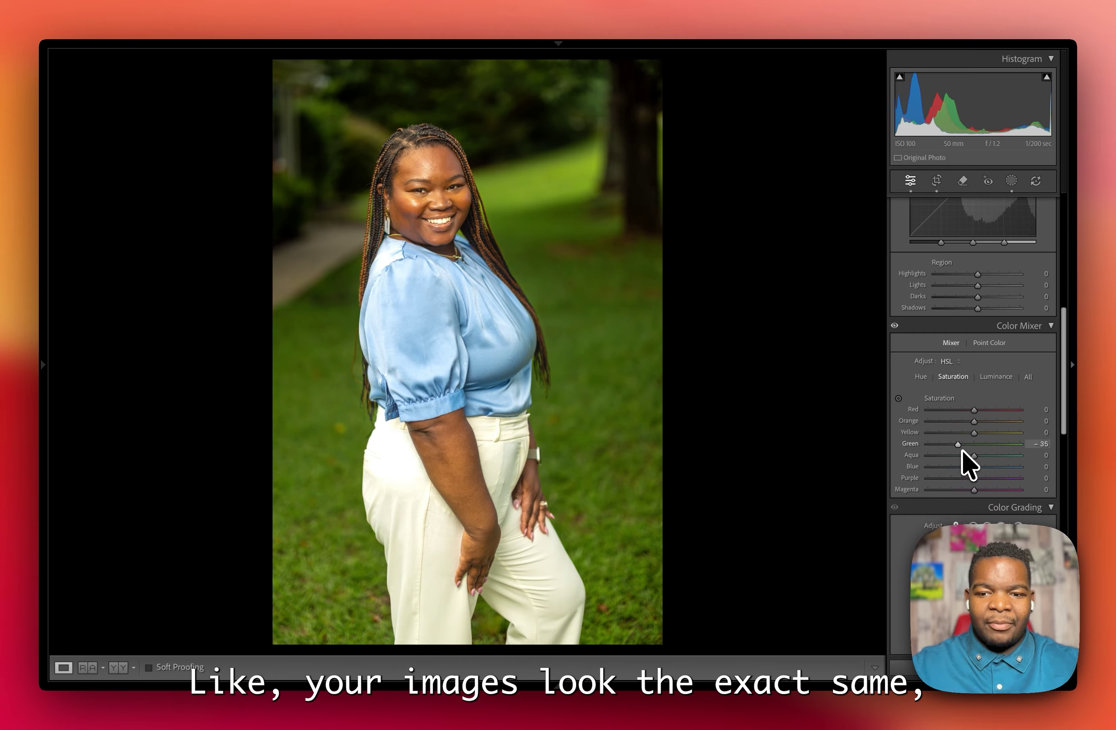
scroll(969, 462, up, 10)
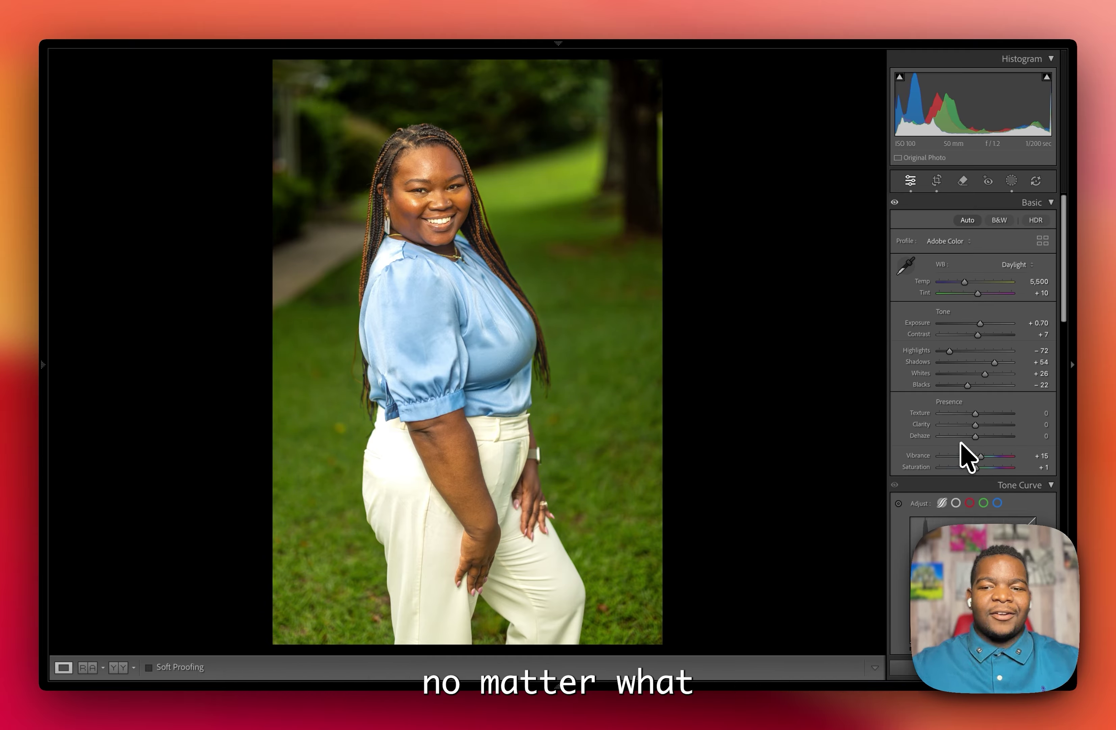
Fine-tune the background mask's Exposure and Temp, and set the subject mask's Exposure to 0.29
click(1012, 180)
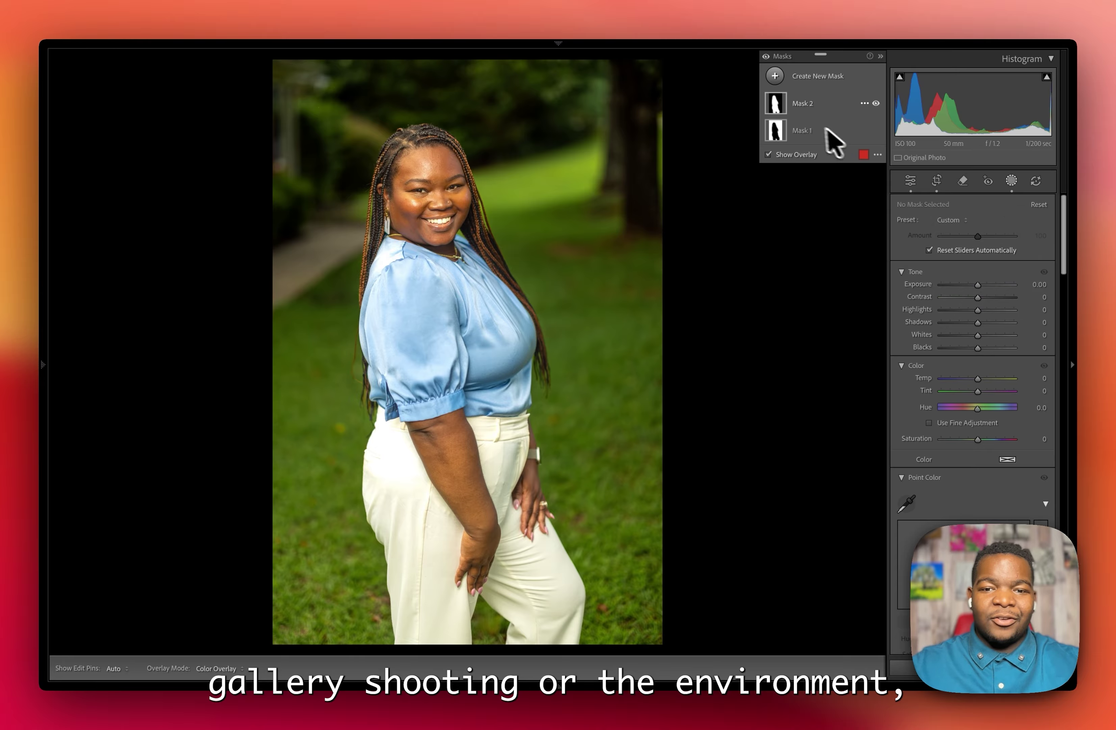
click(806, 131)
drag(975, 298, 974, 298)
drag(974, 392, 980, 363)
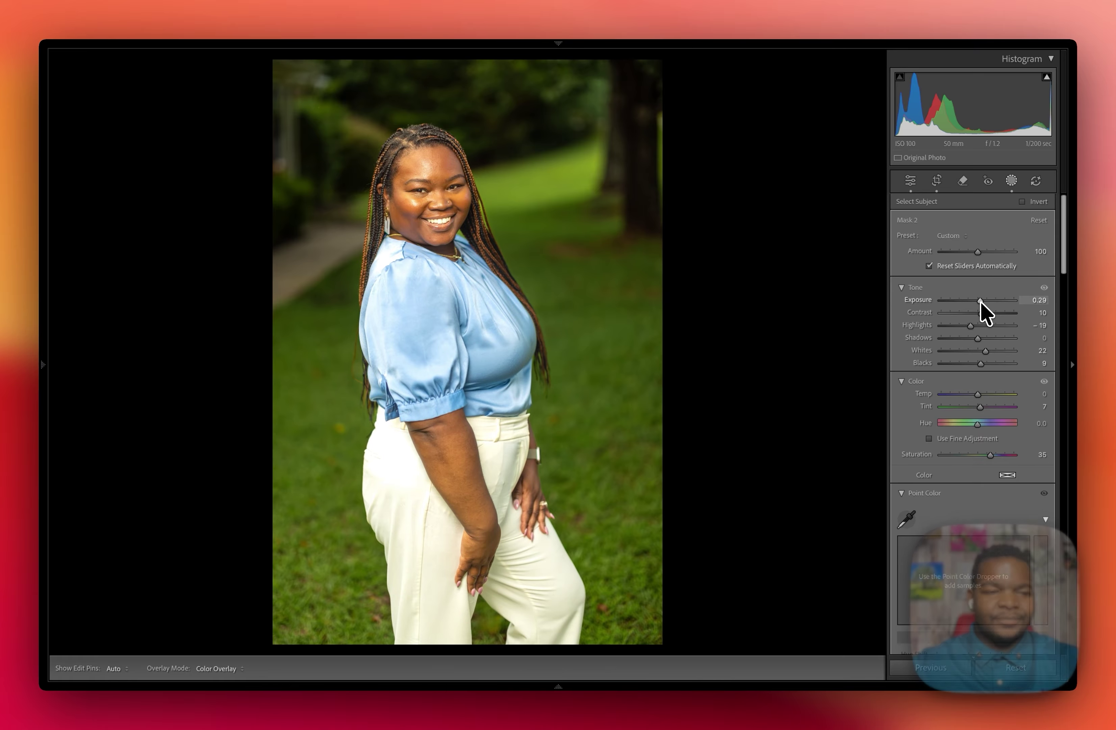
click(911, 181)
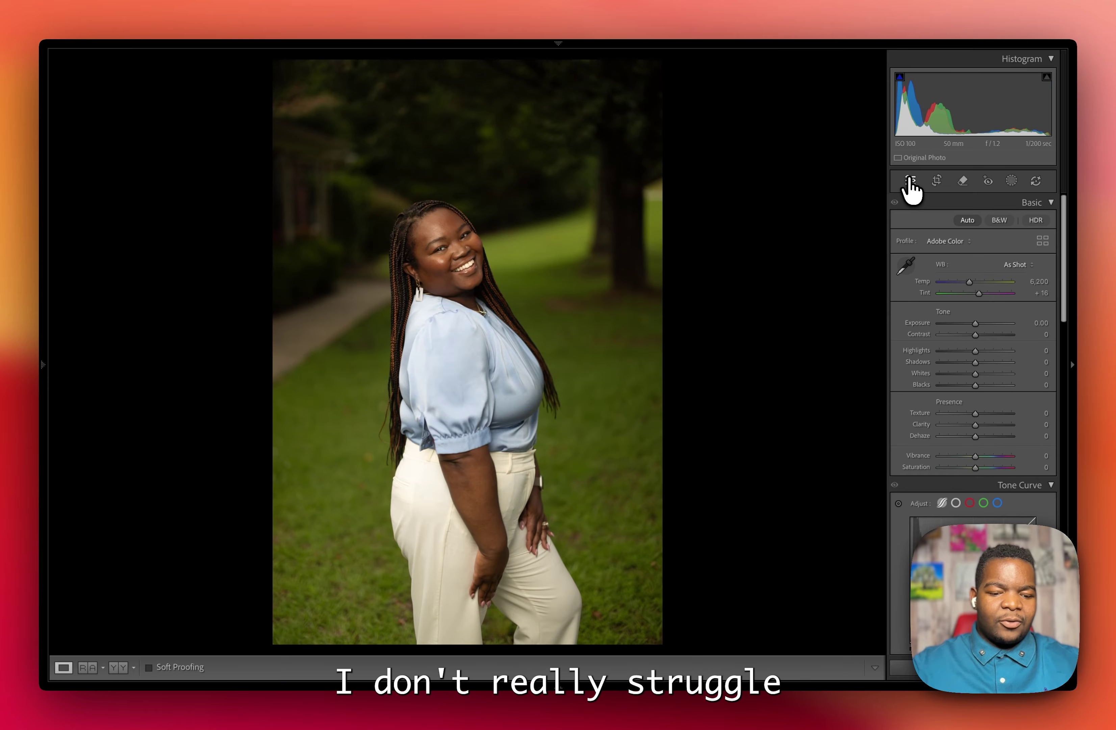
Set the photo's Vibrance to +13 and copy its edit settings, including both masks
key(super+shift+c)
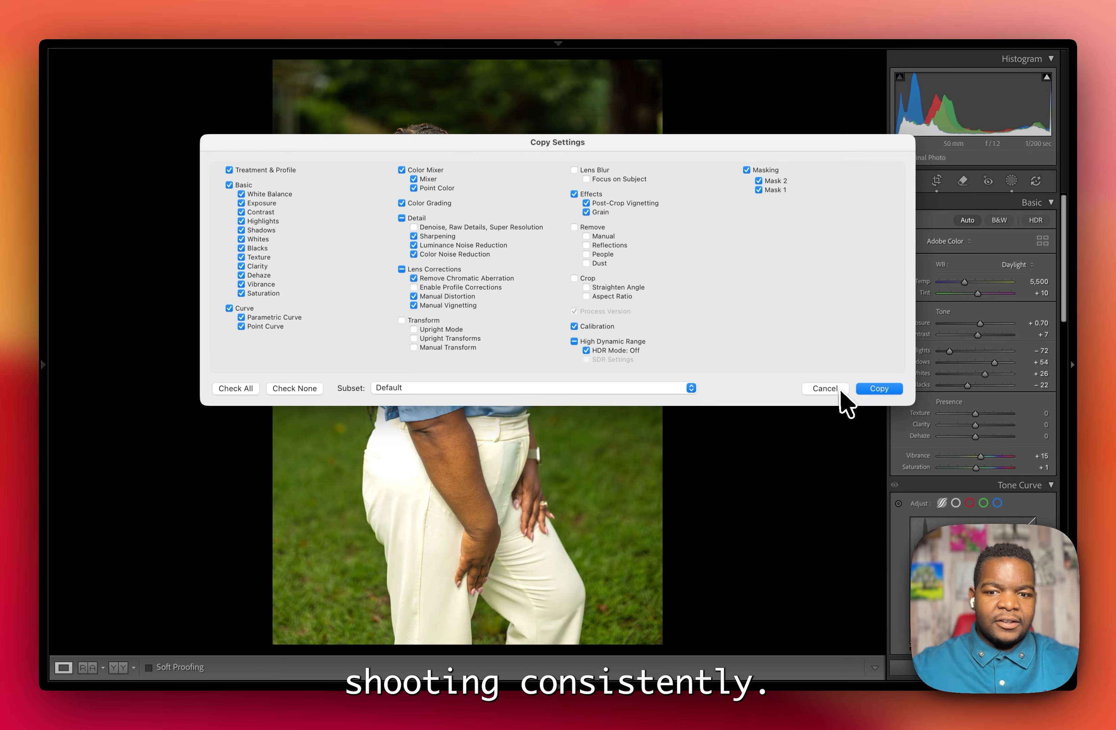
click(842, 391)
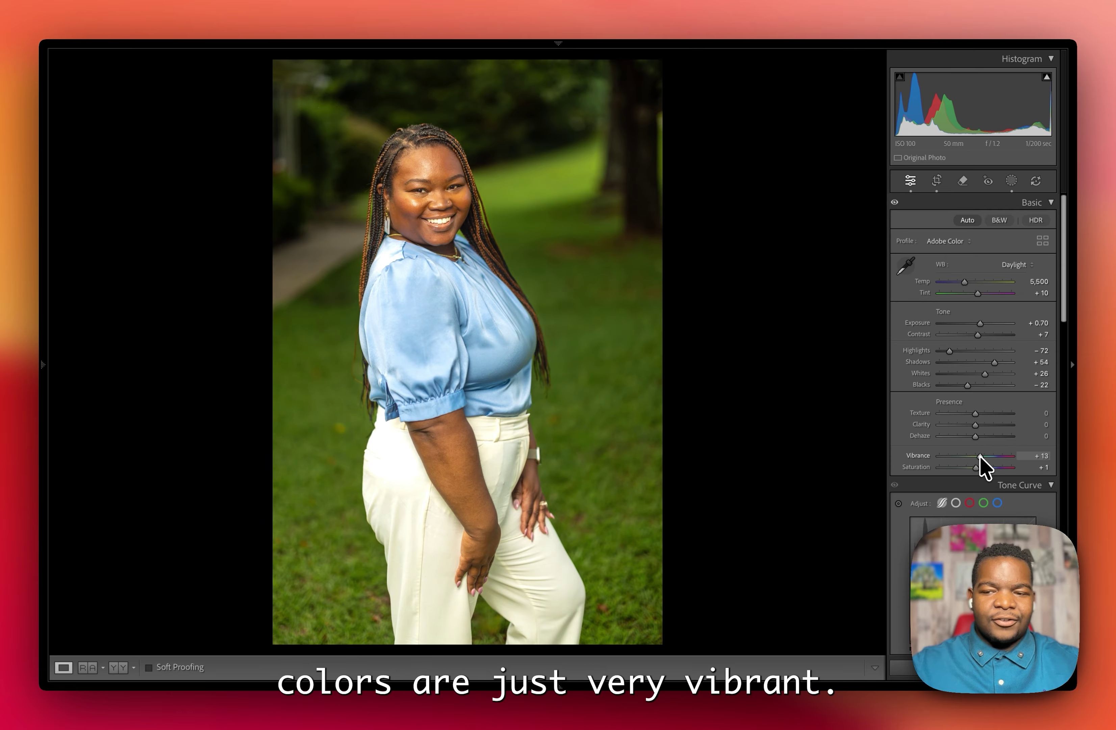
key(super+shift+c)
click(898, 386)
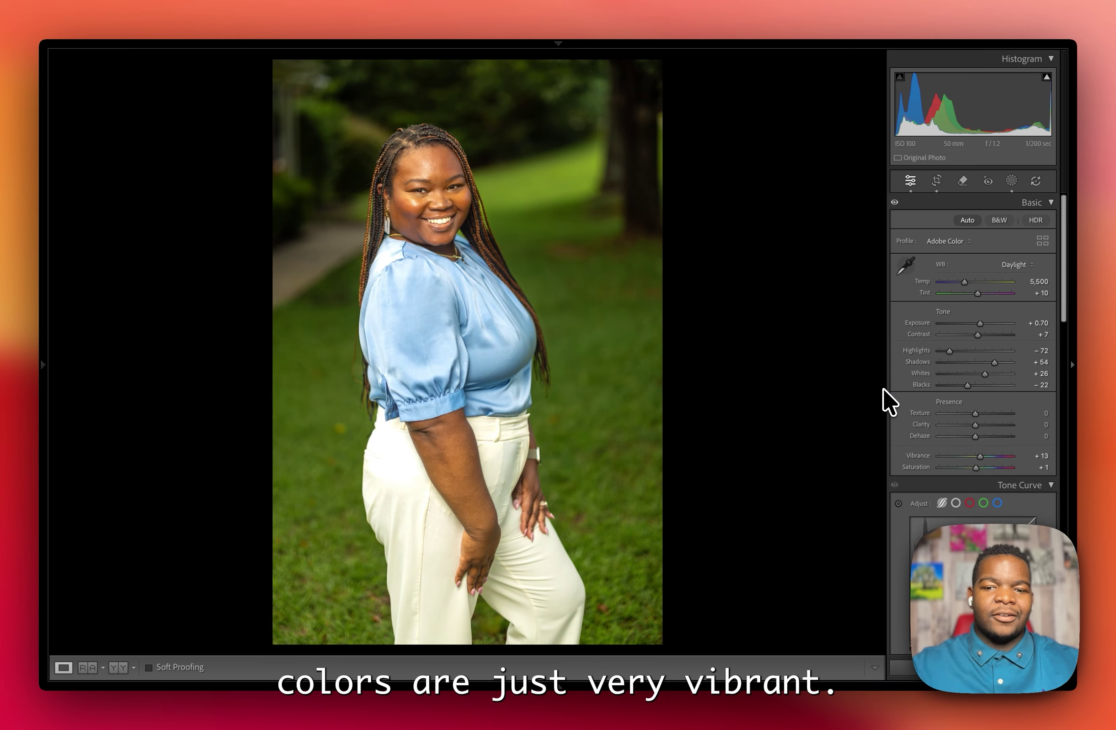
Paste the copied edit settings onto the next portrait and crop it tighter around the subject
key(Right)
key(super+shift+v)
click(937, 181)
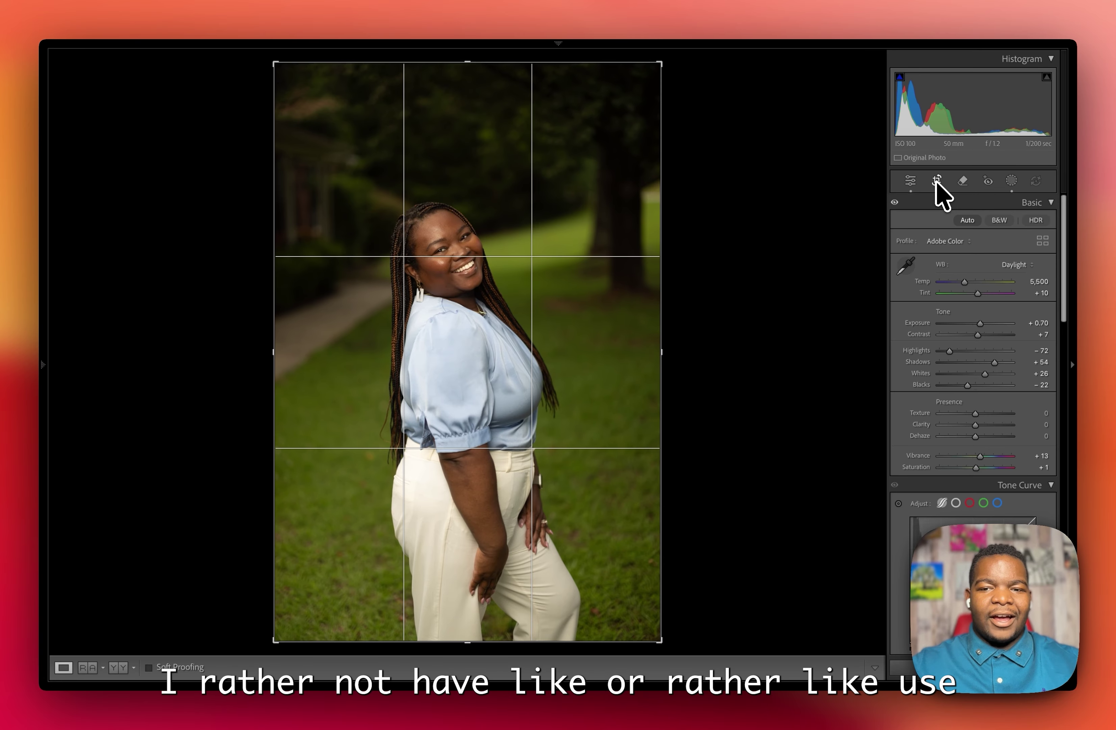
drag(594, 65, 592, 128)
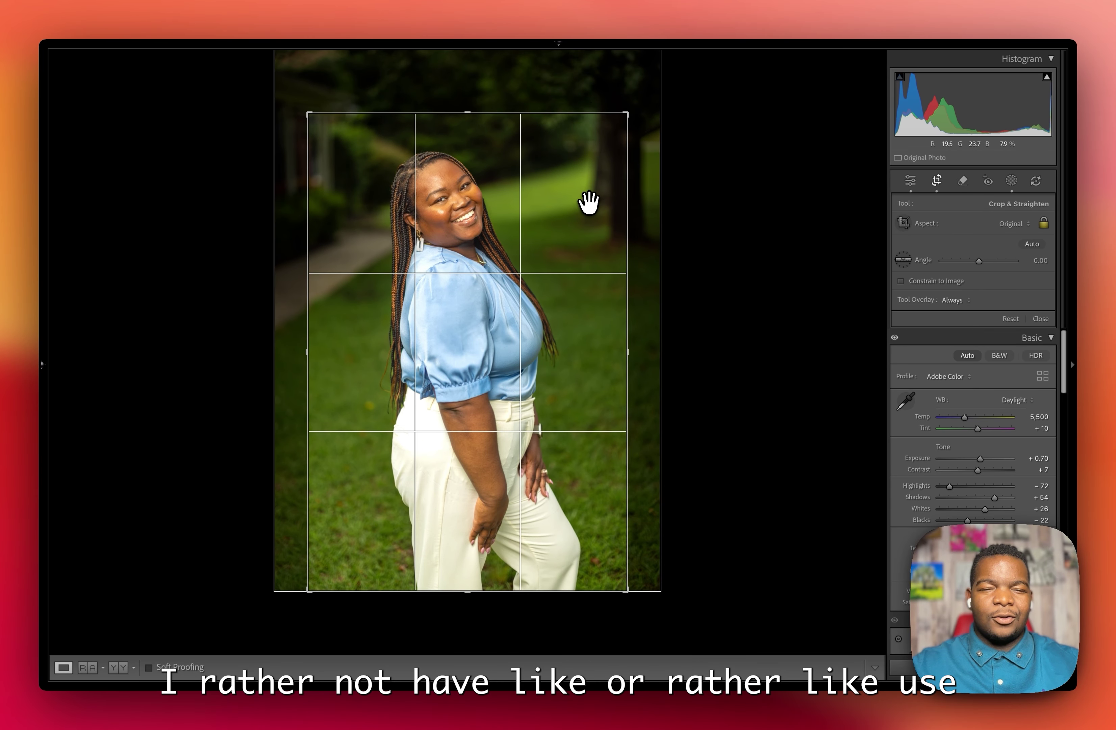
drag(591, 203, 588, 214)
click(916, 187)
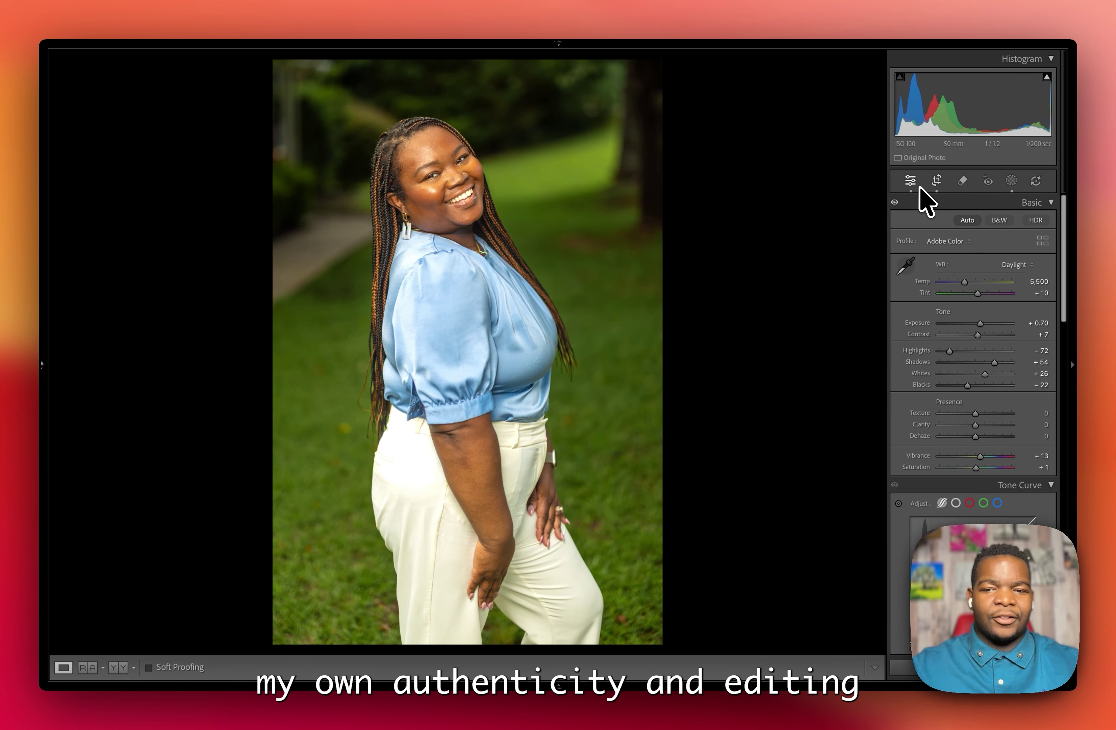
Apply Auto tone adjustments to the portrait and set its Exposure to +0.75
click(966, 220)
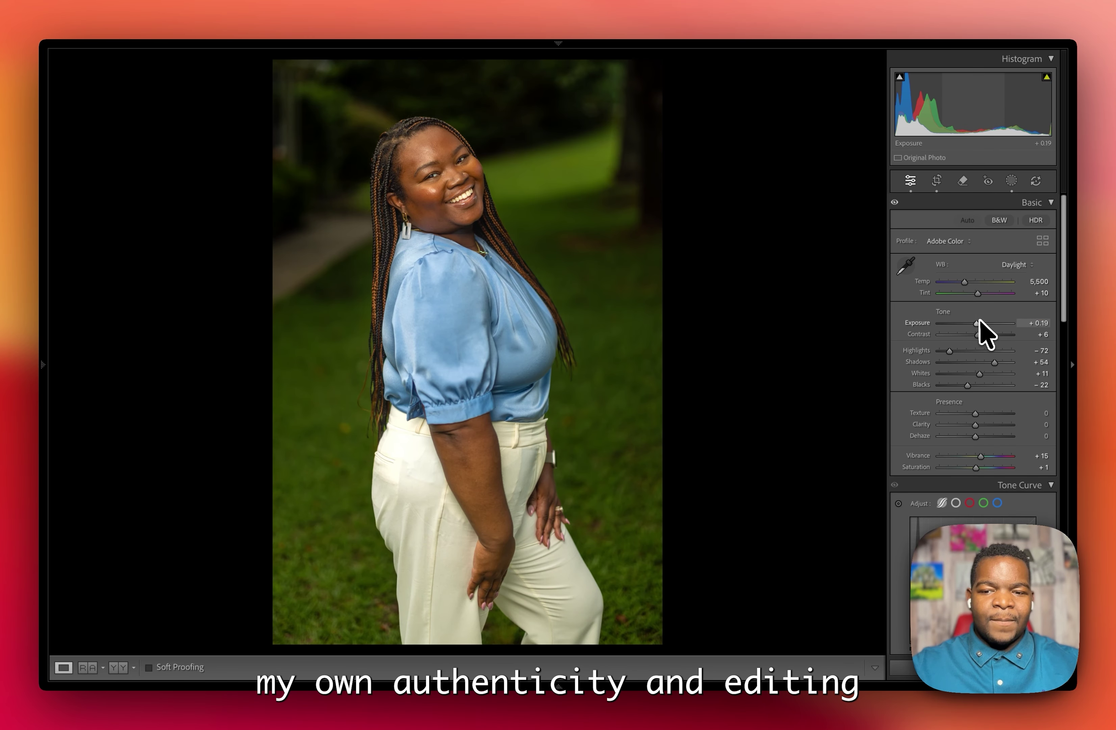
drag(979, 321, 981, 322)
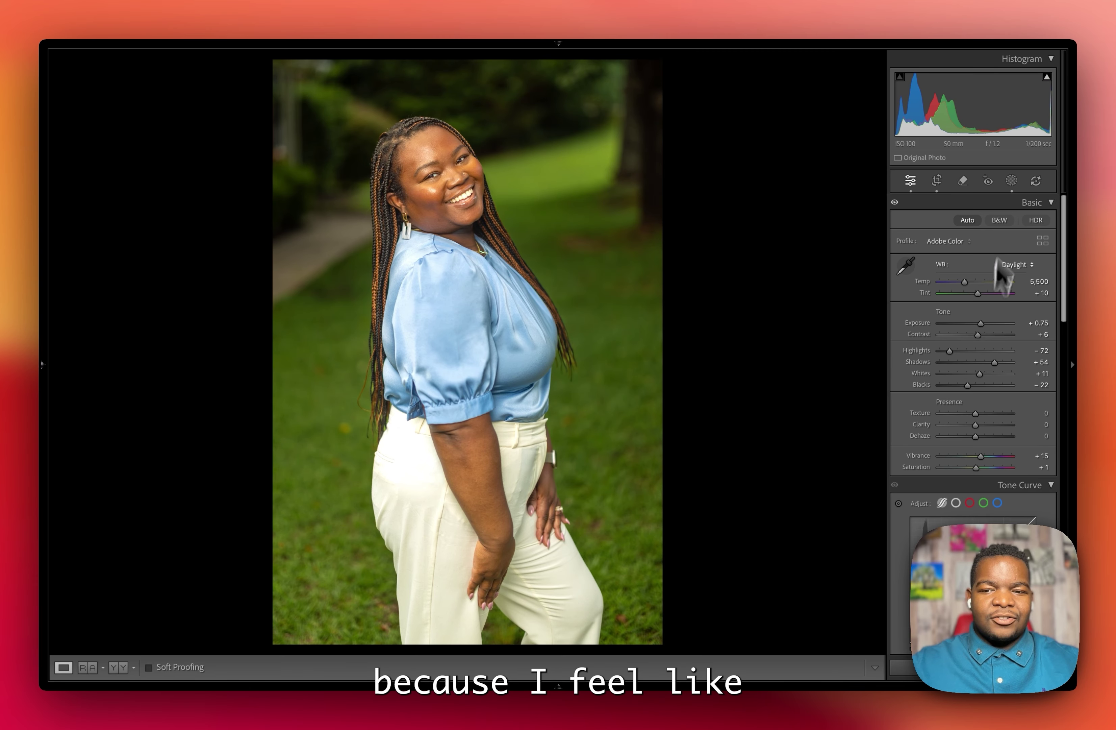
Set the subject mask's Temp to -4, Tint to 17 and Highlights to -31, and fine-tune its Exposure
click(1012, 180)
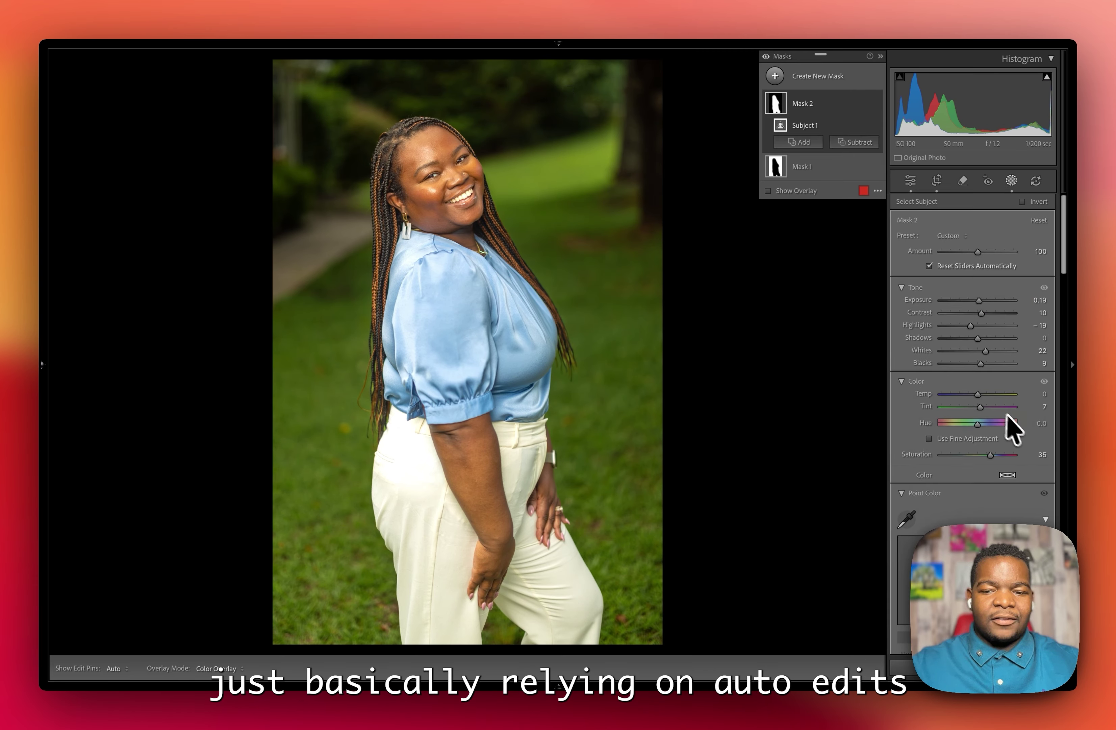
drag(984, 410, 977, 396)
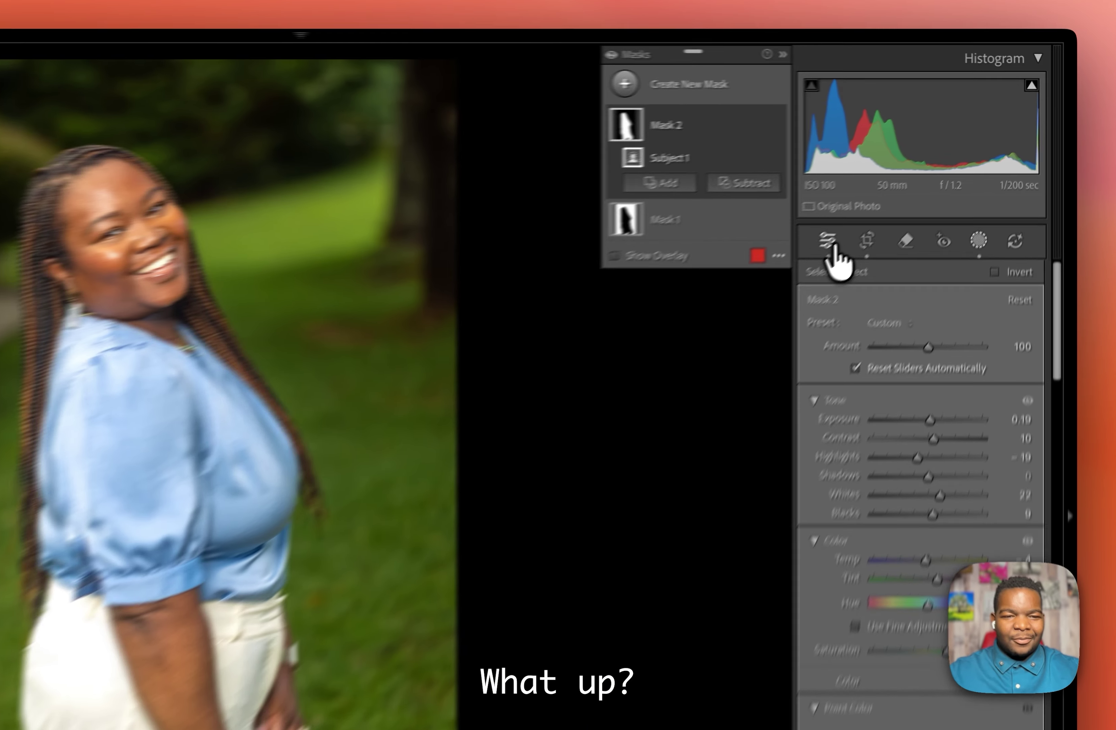
click(910, 180)
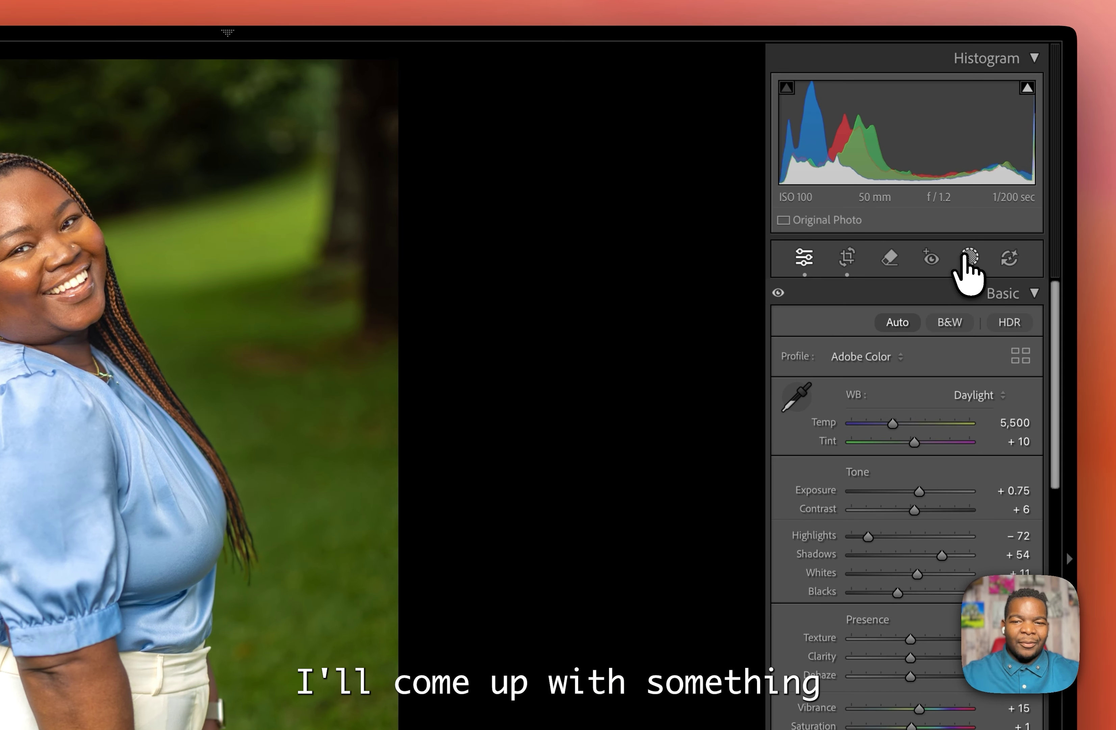
click(968, 258)
click(650, 131)
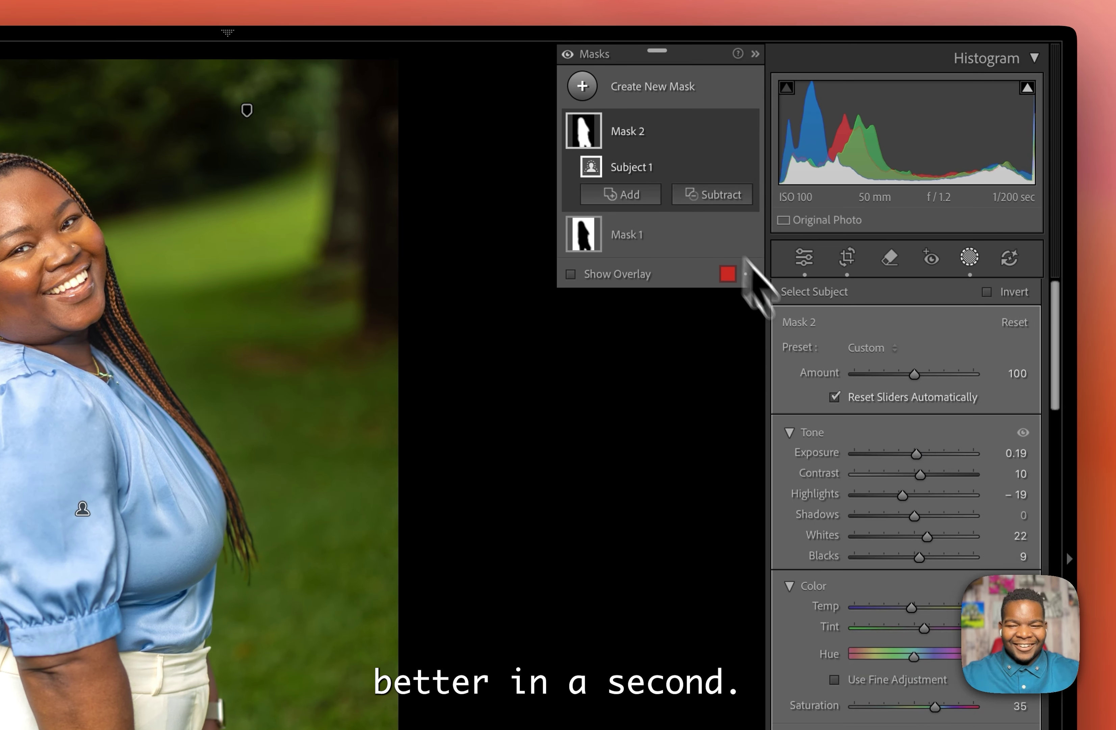
mouse_move(898, 493)
mouse_down()
mouse_move(950, 496)
mouse_move(895, 495)
mouse_up()
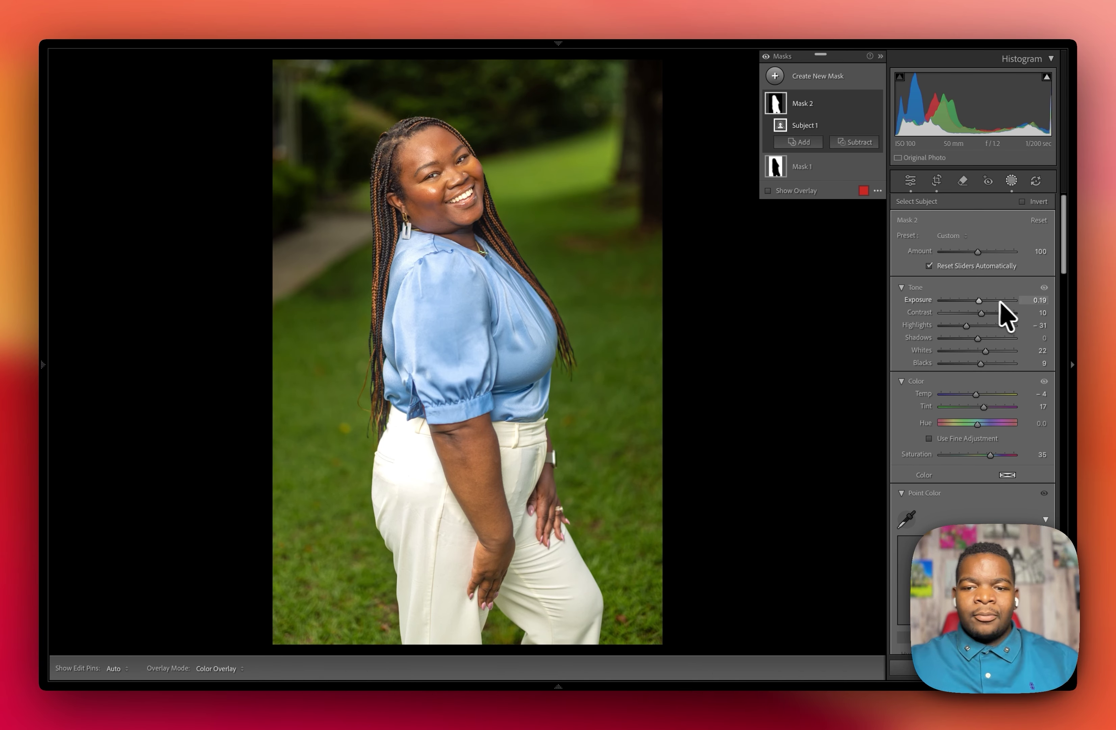
drag(985, 300, 980, 300)
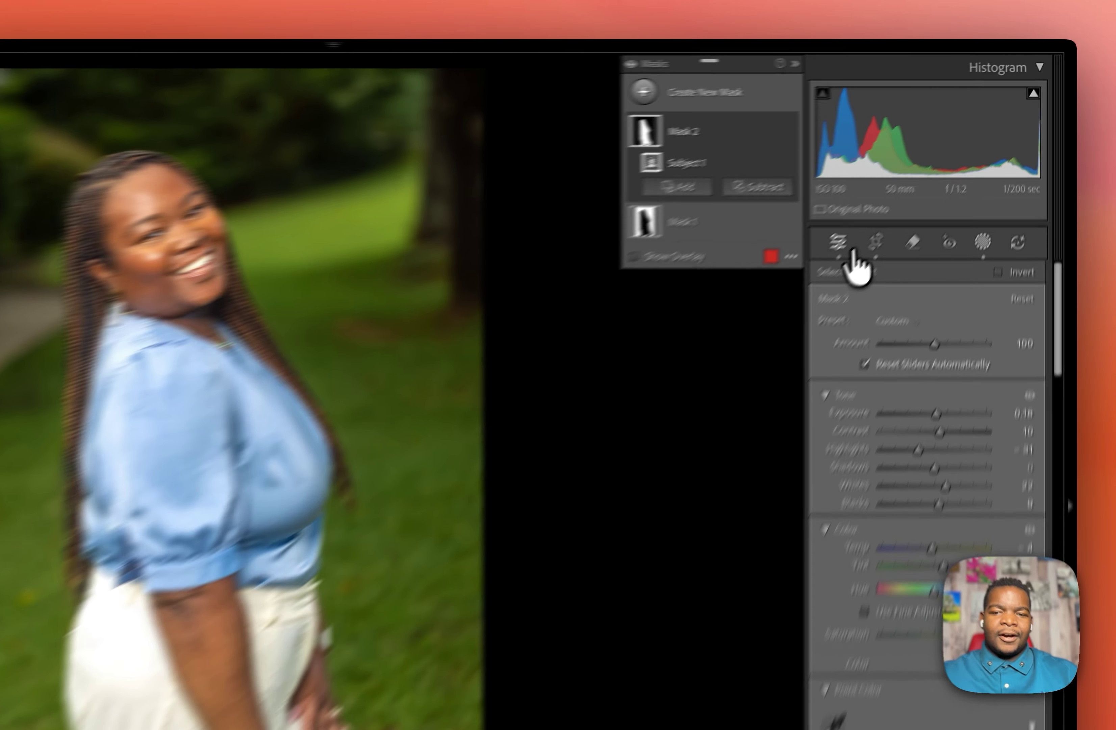
click(910, 180)
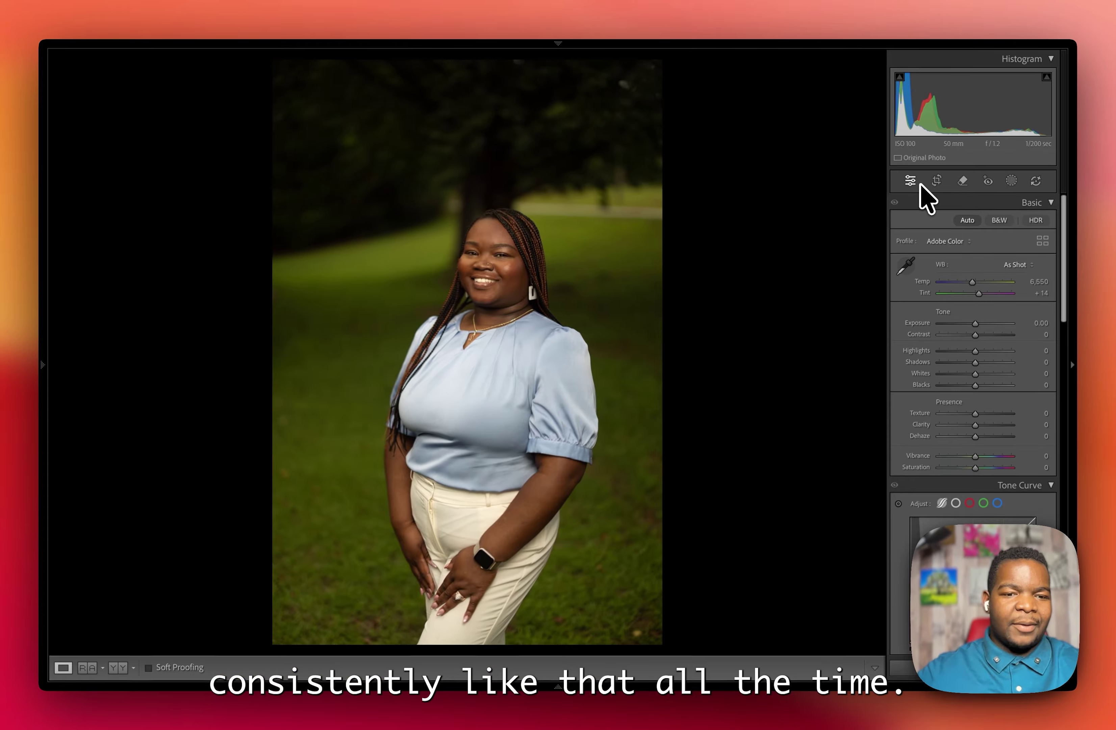
Paste the copied settings onto the next standing portrait and crop it closer around the subject
key(super+v)
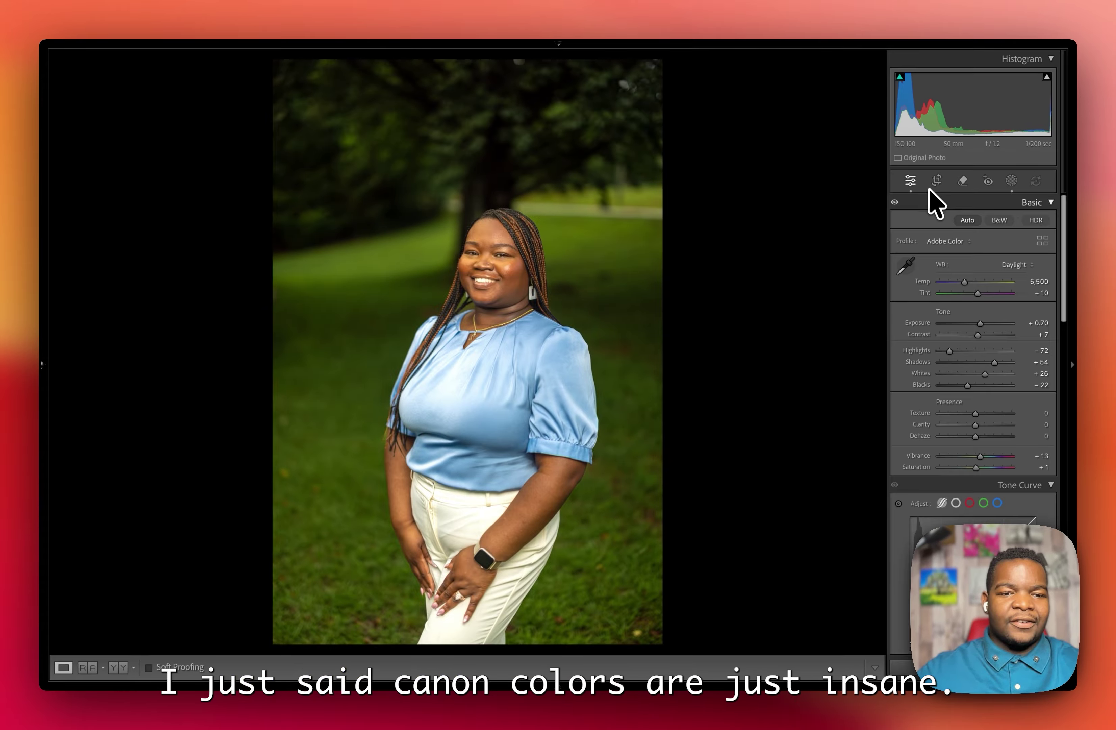
click(936, 182)
drag(592, 63, 588, 98)
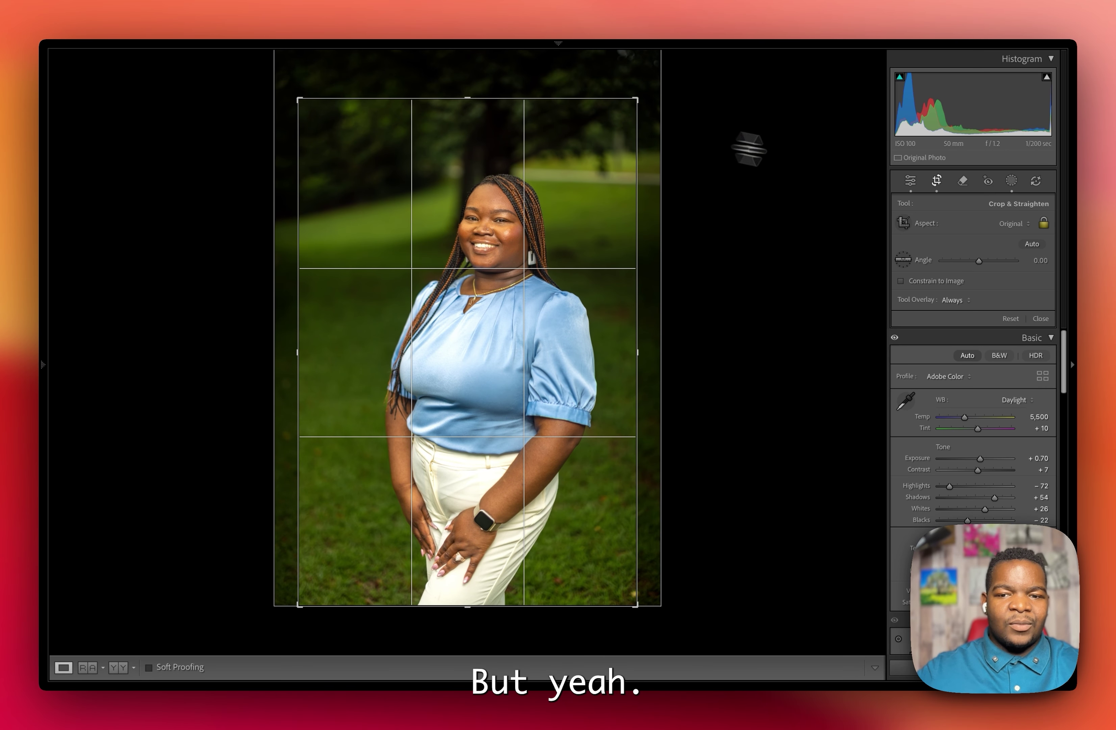
Fine-tune the Exposure in the portrait's masking adjustments and go to the Color Mixer's saturation settings
click(1011, 181)
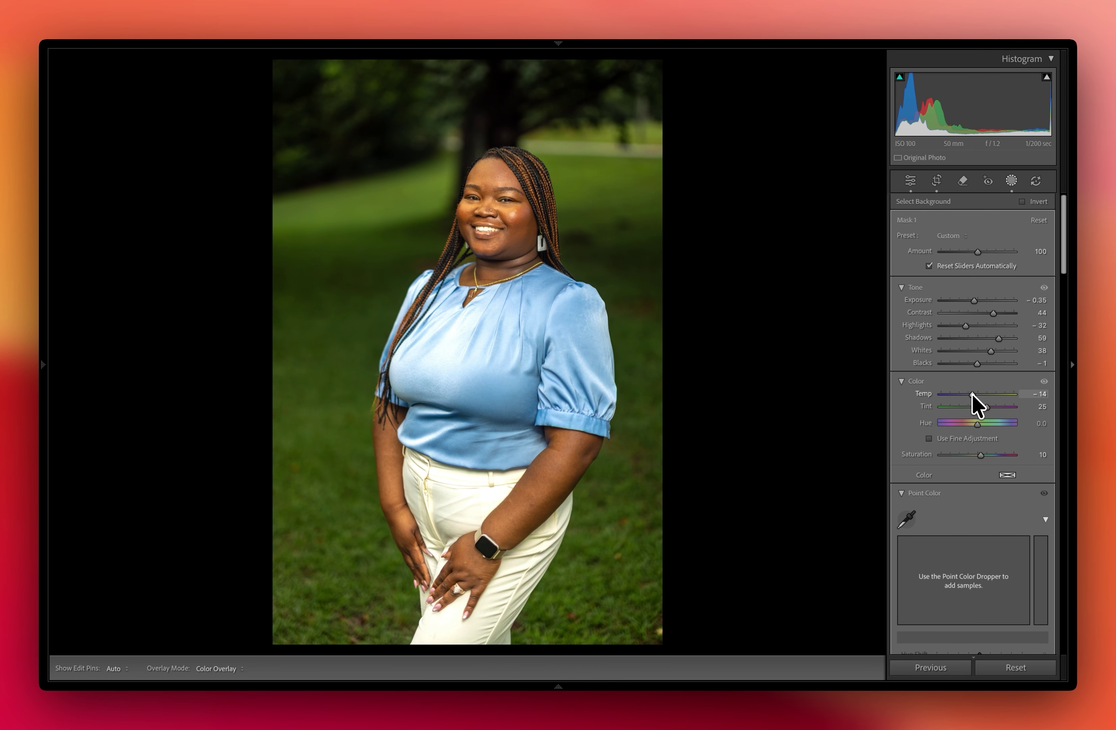
drag(977, 301, 981, 303)
click(911, 180)
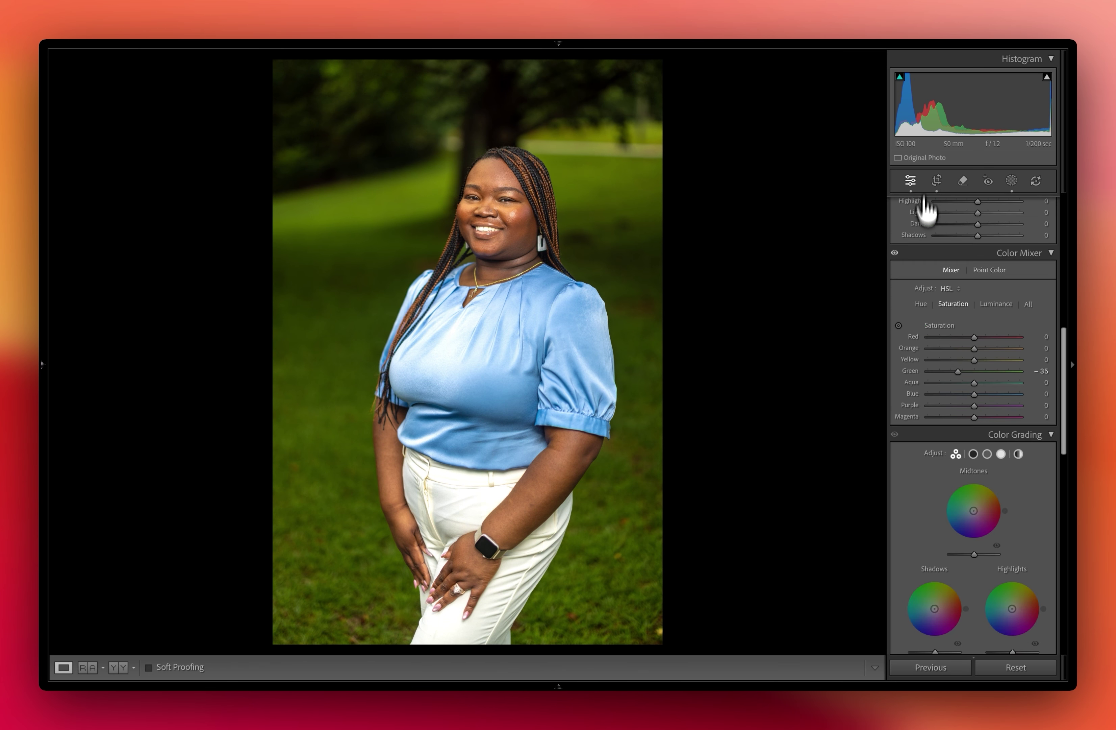
scroll(925, 208, down, 15)
click(973, 417)
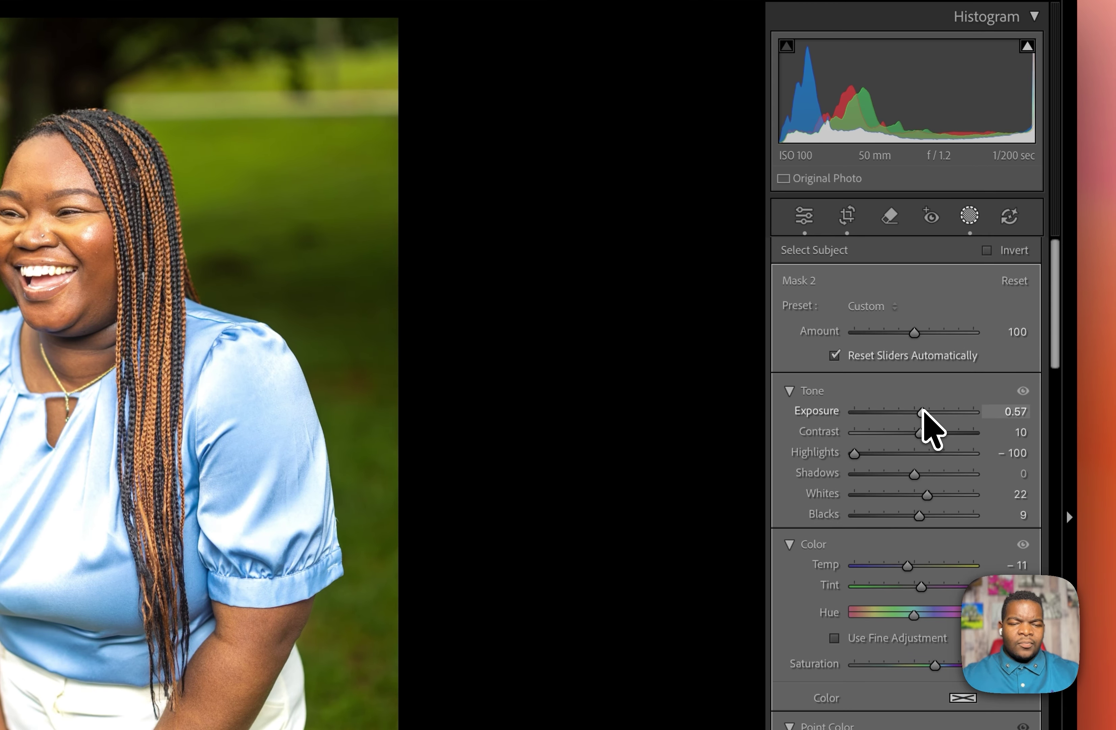
Set the subject mask's Exposure to 0.47 and Blacks to -1, and the laughing portrait's overall Highlights to -28
drag(924, 411, 920, 411)
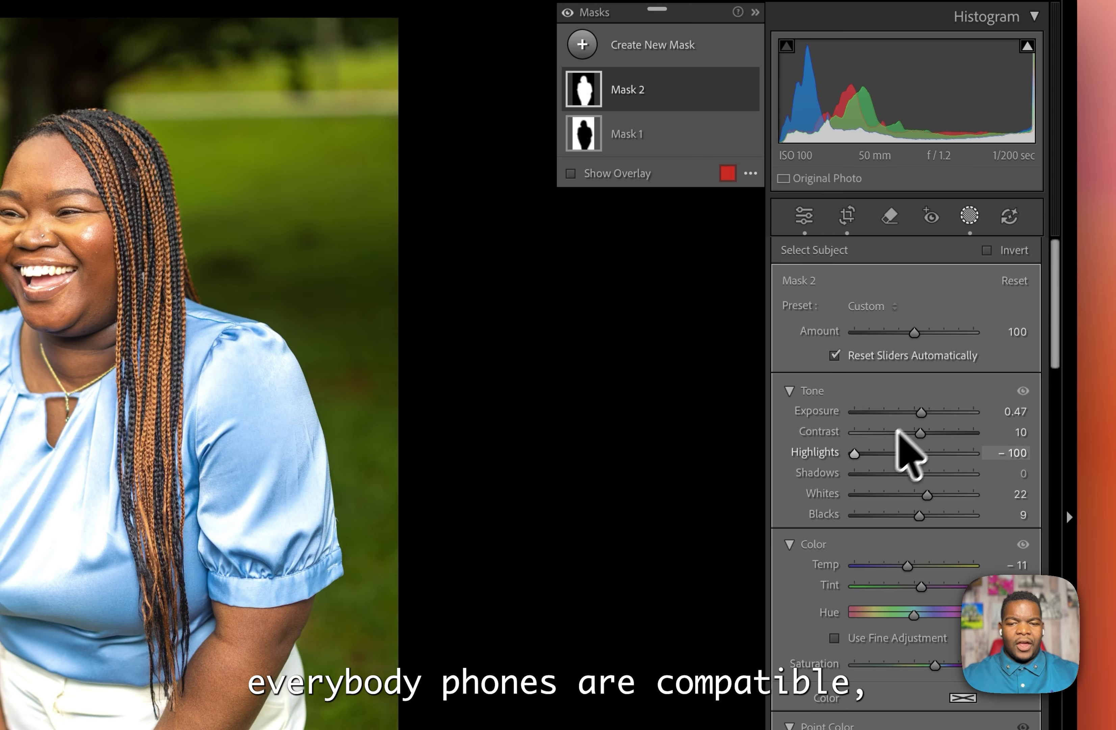
drag(859, 453, 848, 484)
drag(920, 516, 913, 517)
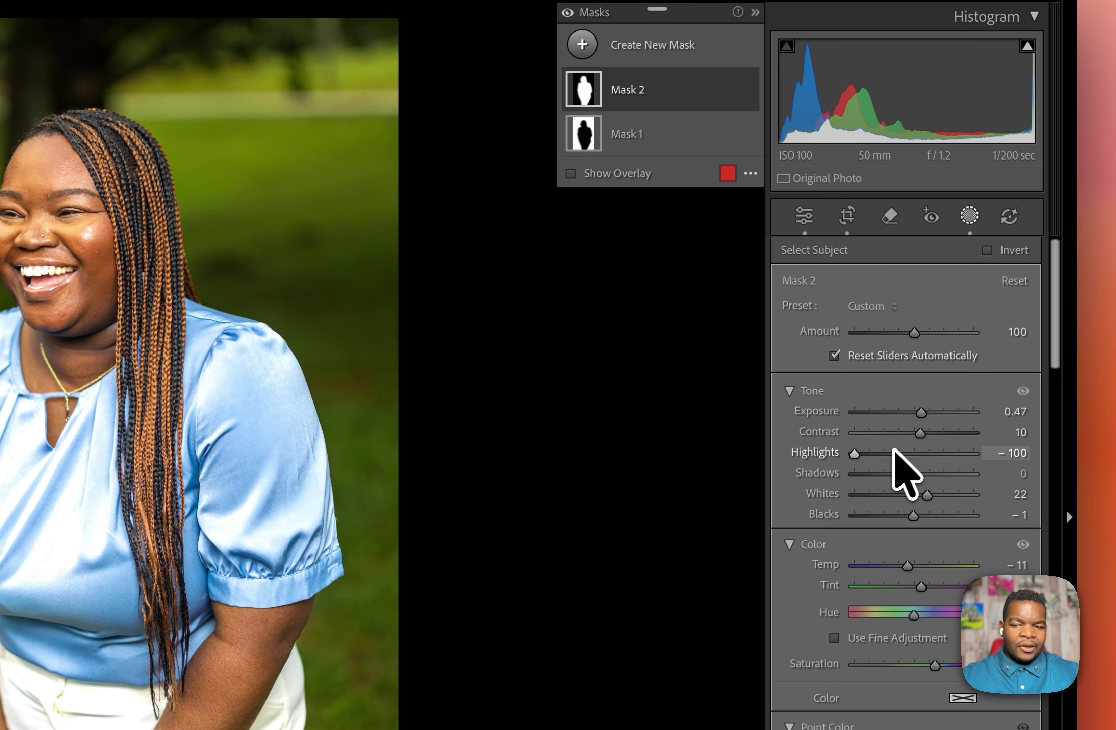
click(804, 217)
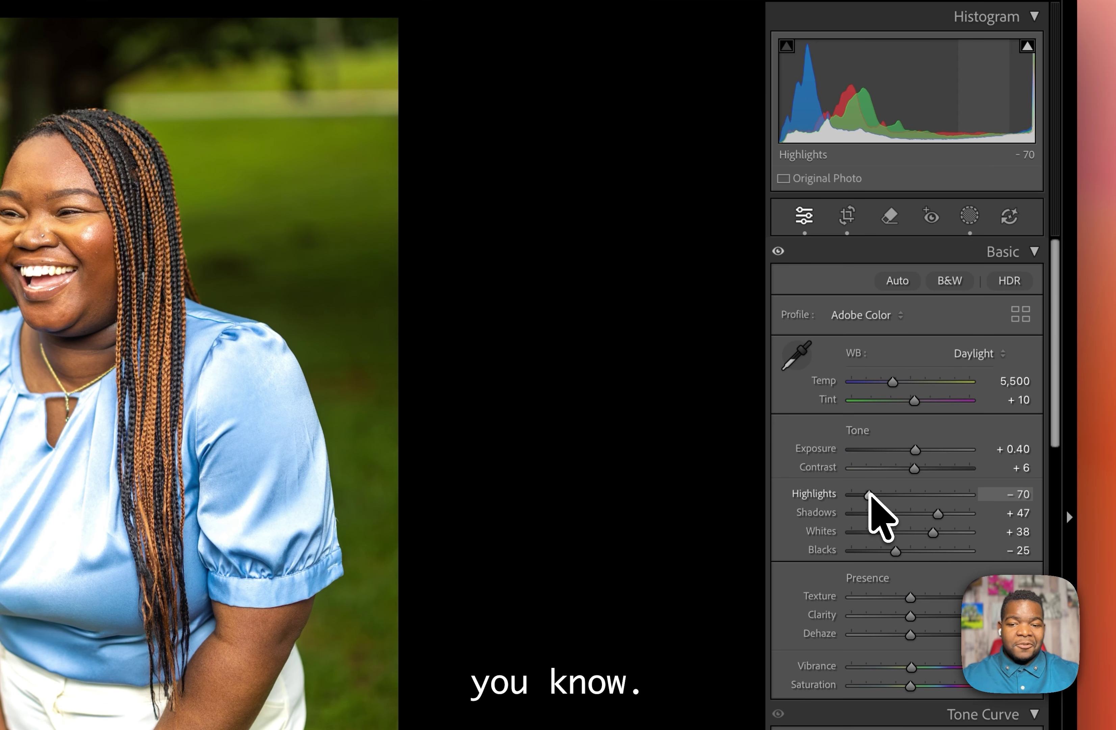
drag(870, 493, 894, 493)
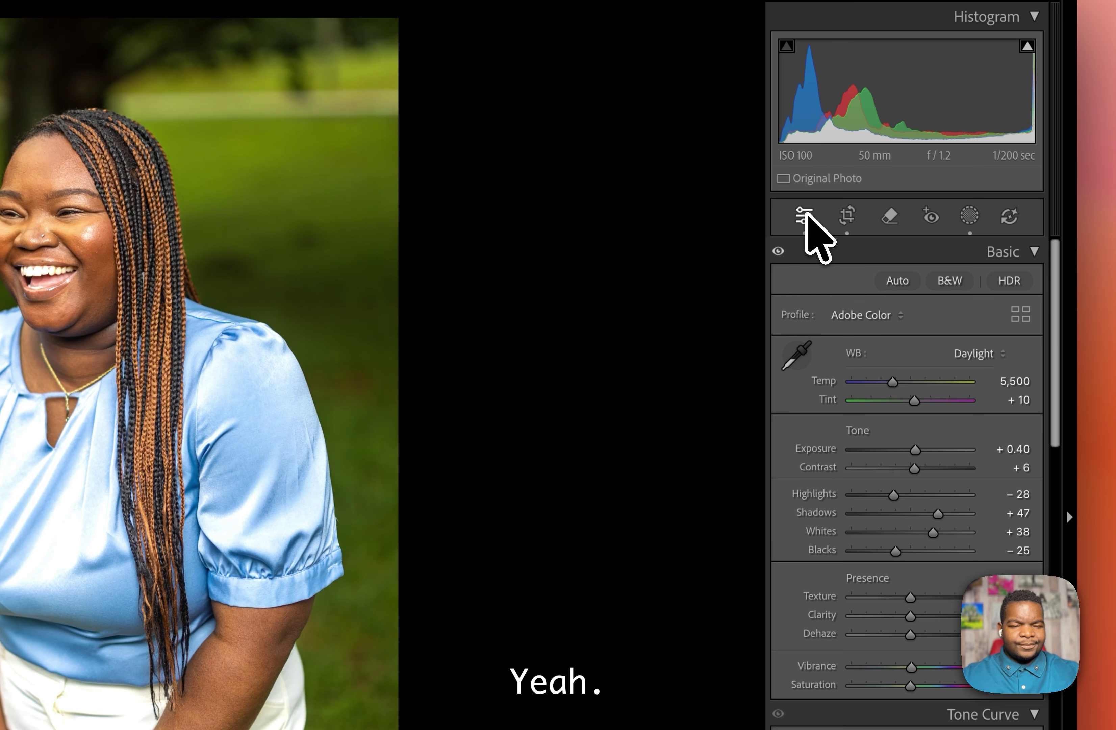
Cancel copying settings from the unedited photo and copy the finished laughing portrait's edit settings instead
key(Right)
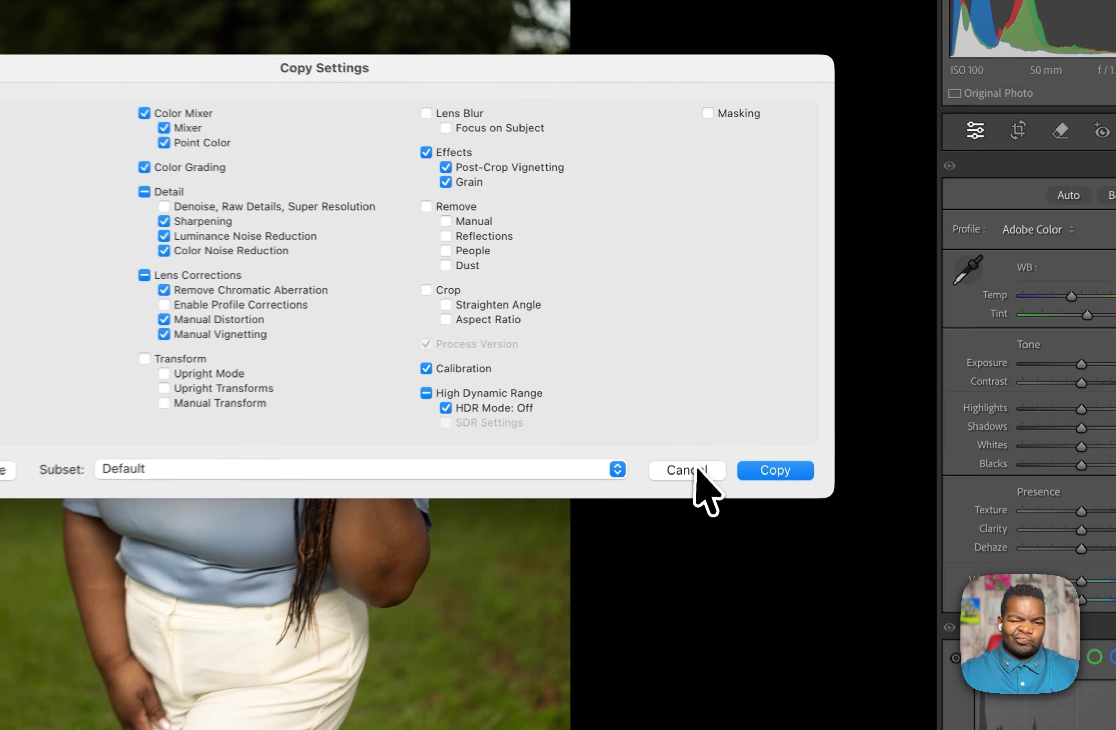
click(695, 469)
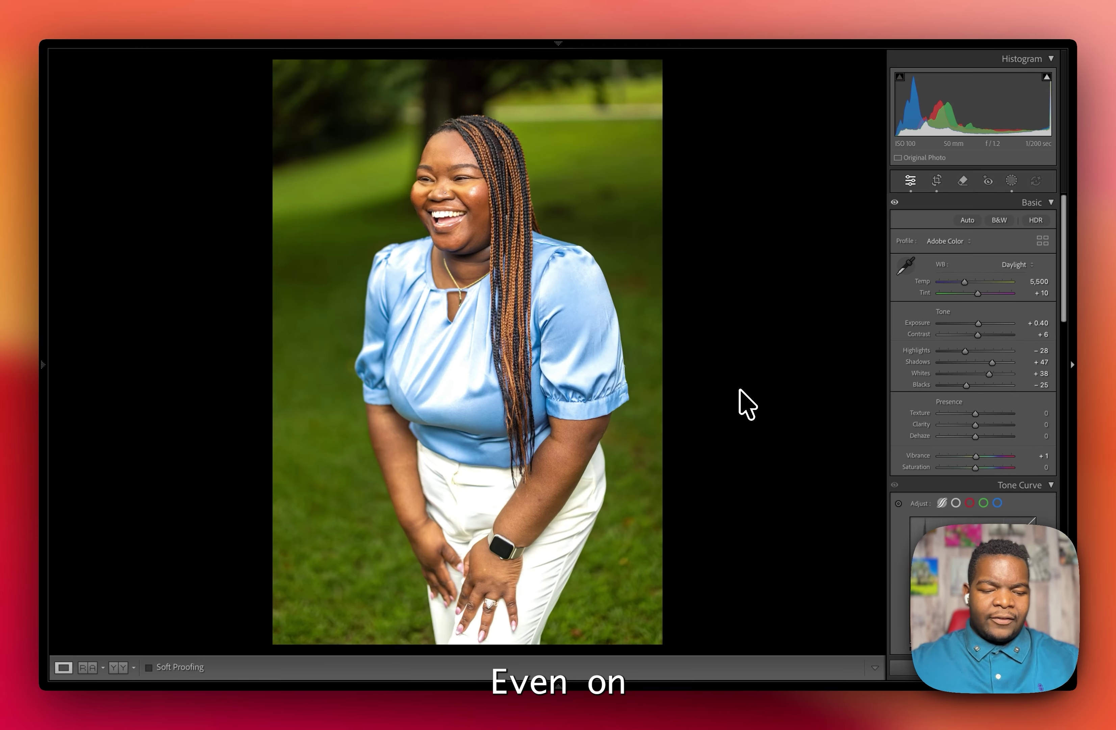
key(super+shift+c)
click(884, 389)
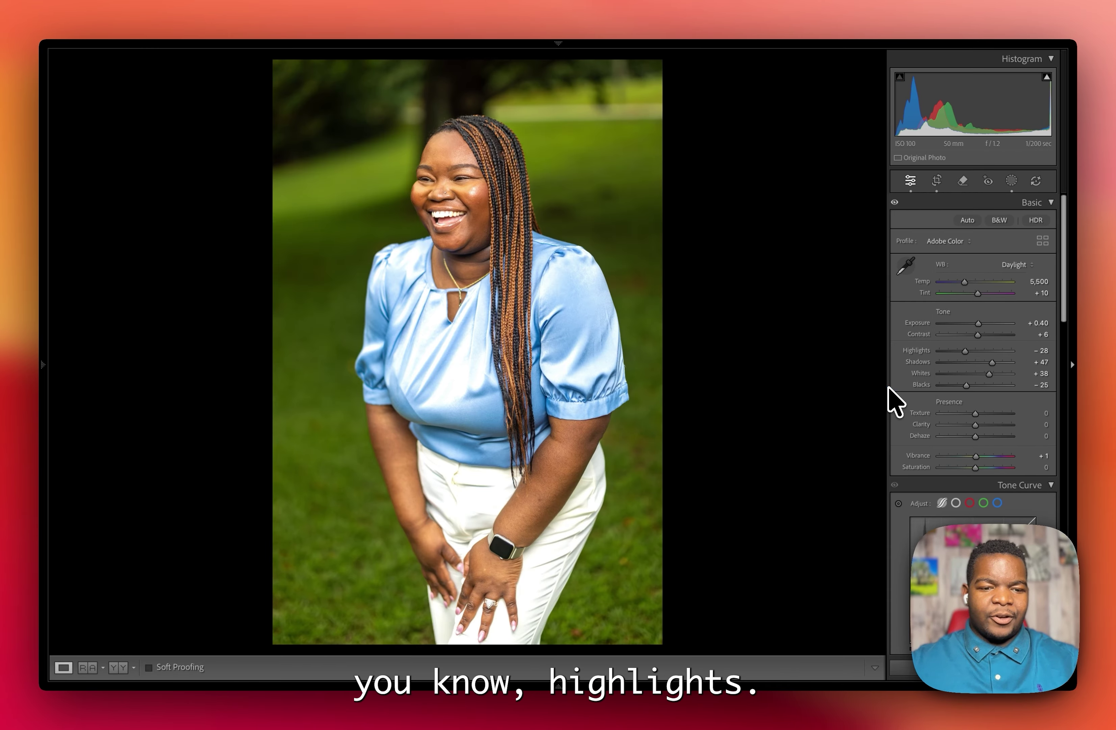
Paste the copied settings onto the next portrait and apply Auto tone adjustments
key(Right)
key(super+shift+v)
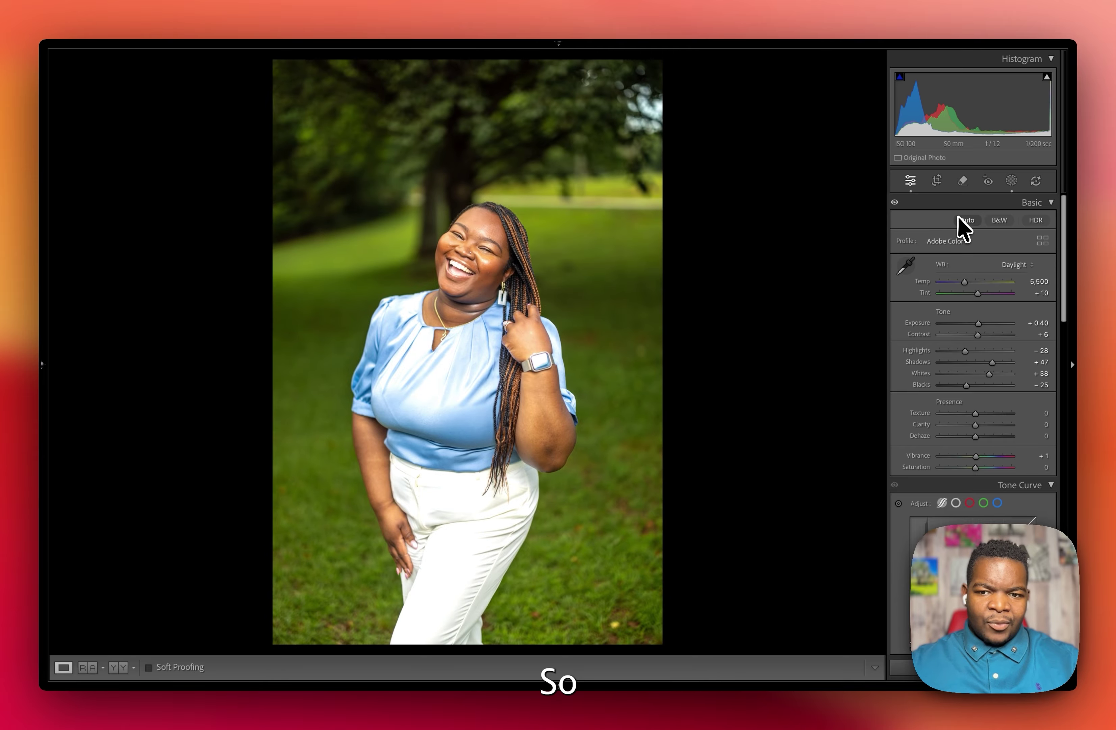
click(964, 221)
Straighten the portrait automatically and crop it tighter around the subject, ending just below her hand
click(938, 181)
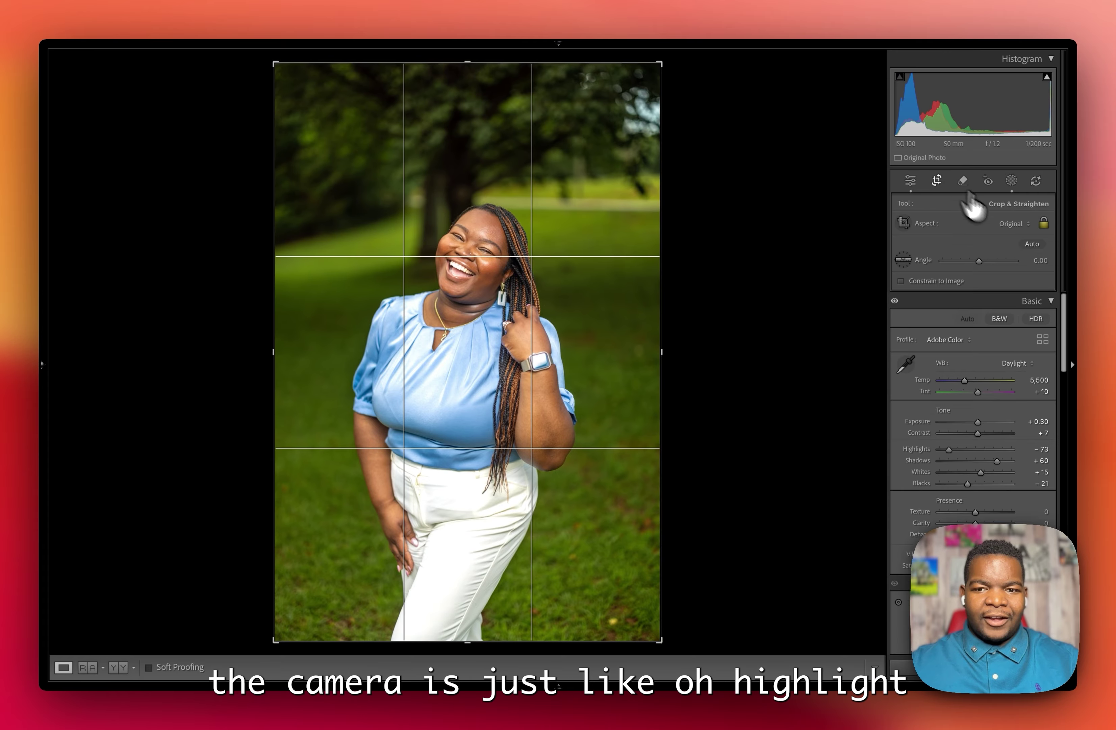
click(1031, 244)
drag(551, 66, 551, 132)
drag(537, 180, 537, 190)
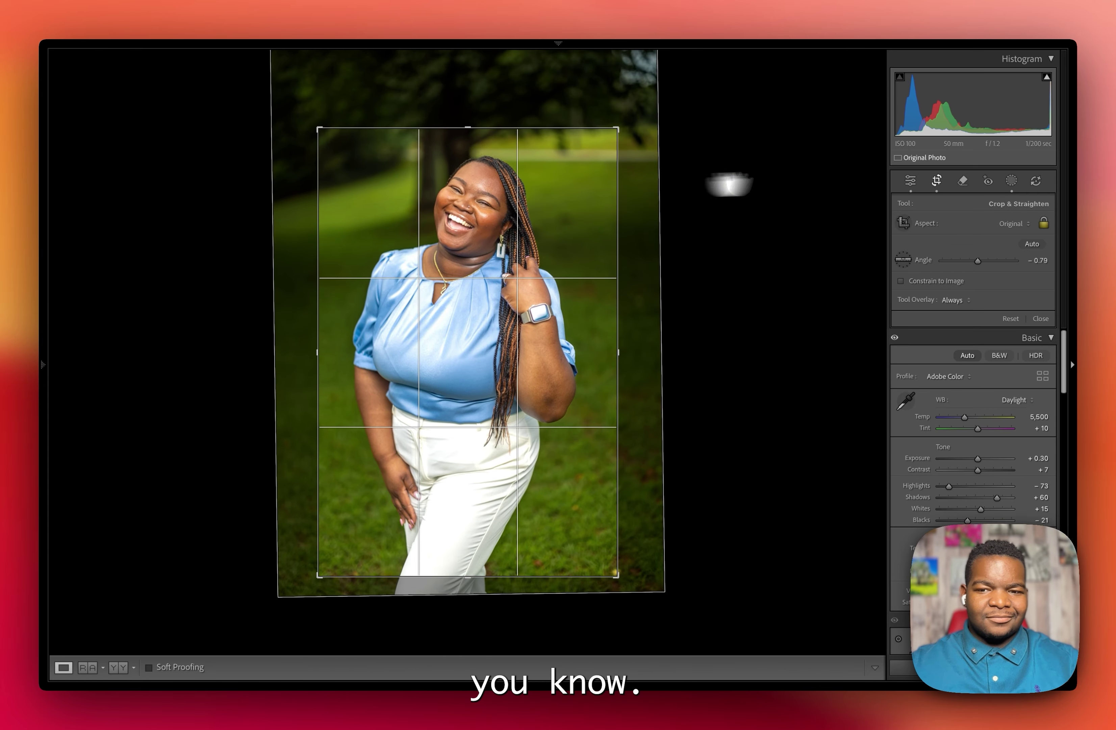
click(910, 181)
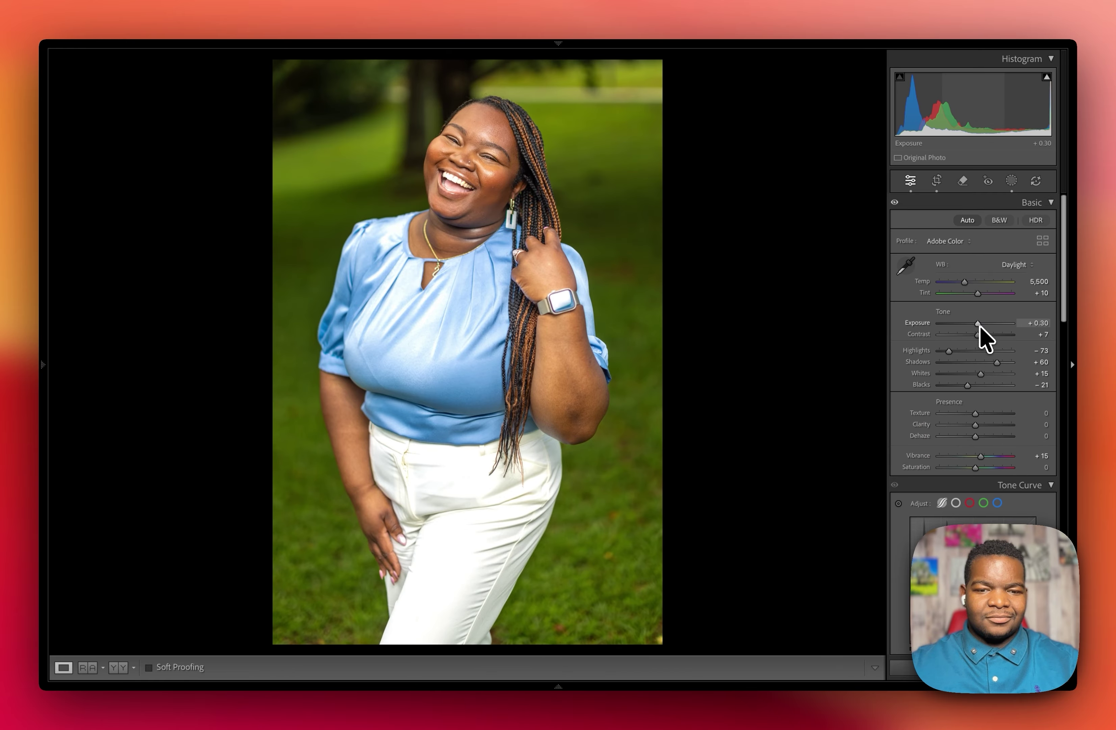
Set the cropped portrait's Exposure to +0.40 and check its masks
drag(978, 324, 979, 324)
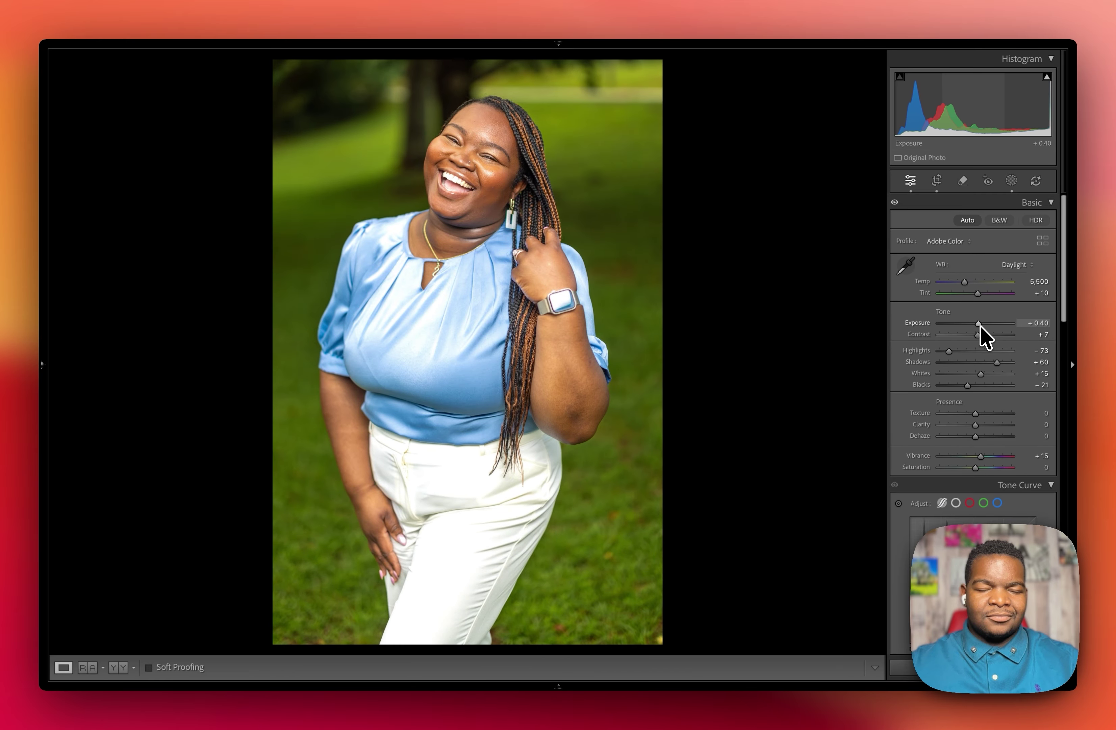
click(1012, 180)
click(910, 181)
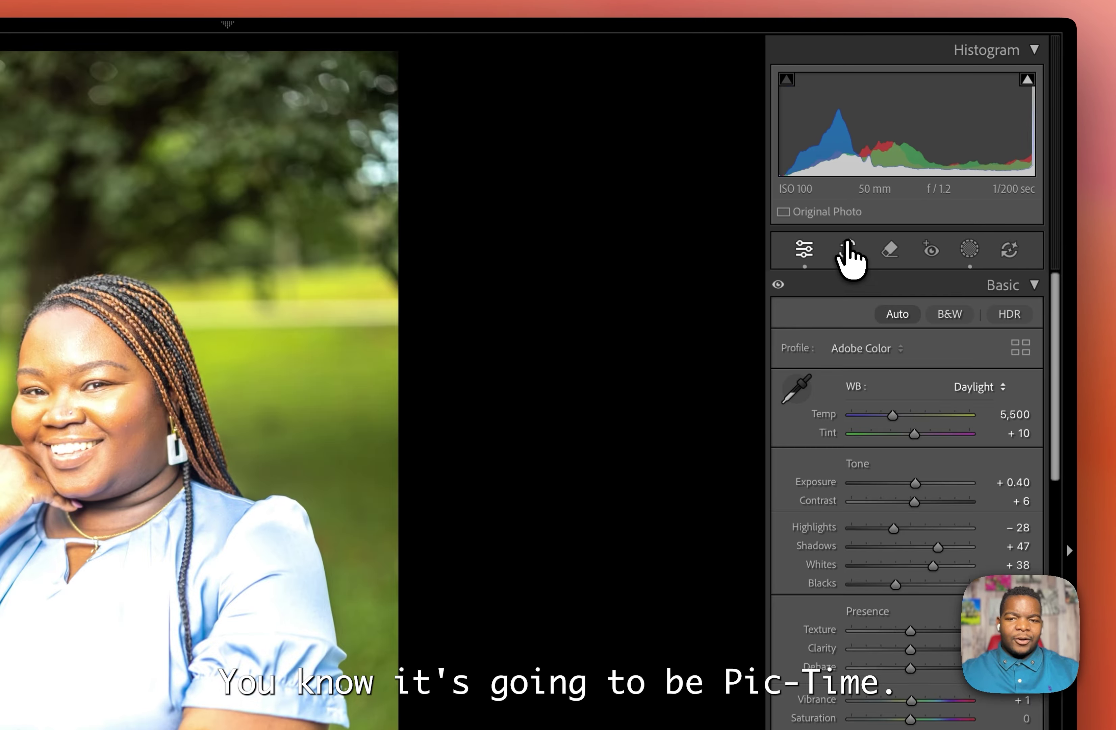
Apply automatic straightening to the portrait with her hand on her chin and crop it tighter around her
click(848, 249)
click(1011, 354)
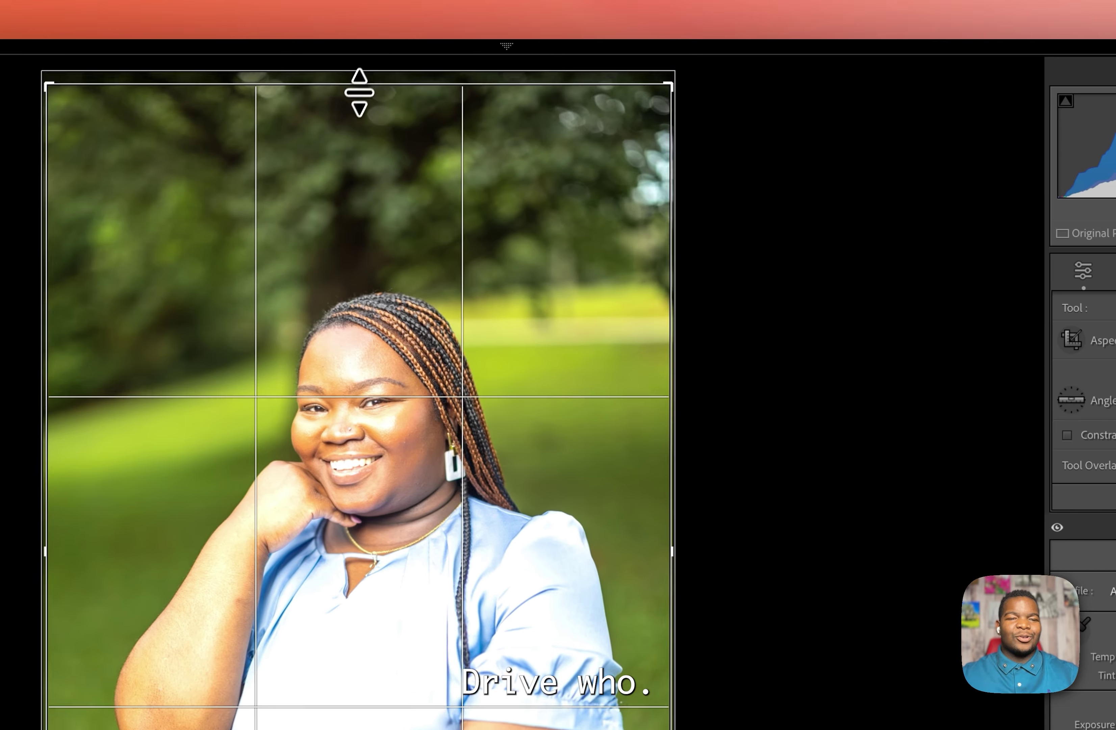
drag(359, 92, 367, 150)
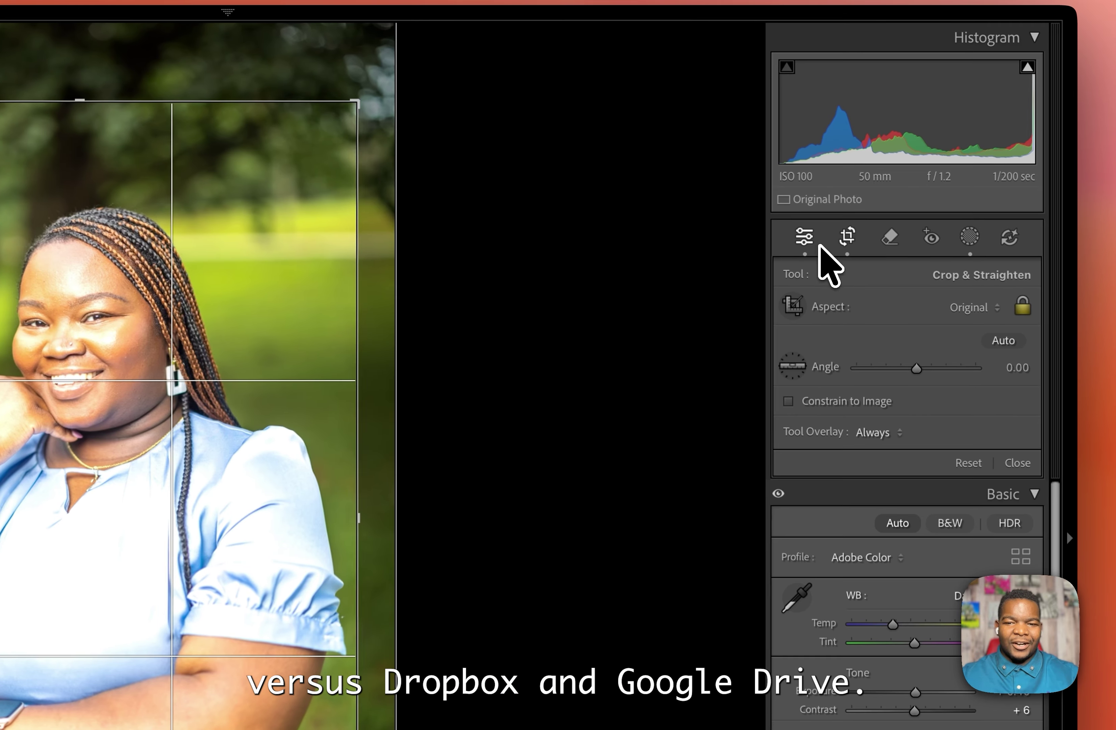
click(804, 236)
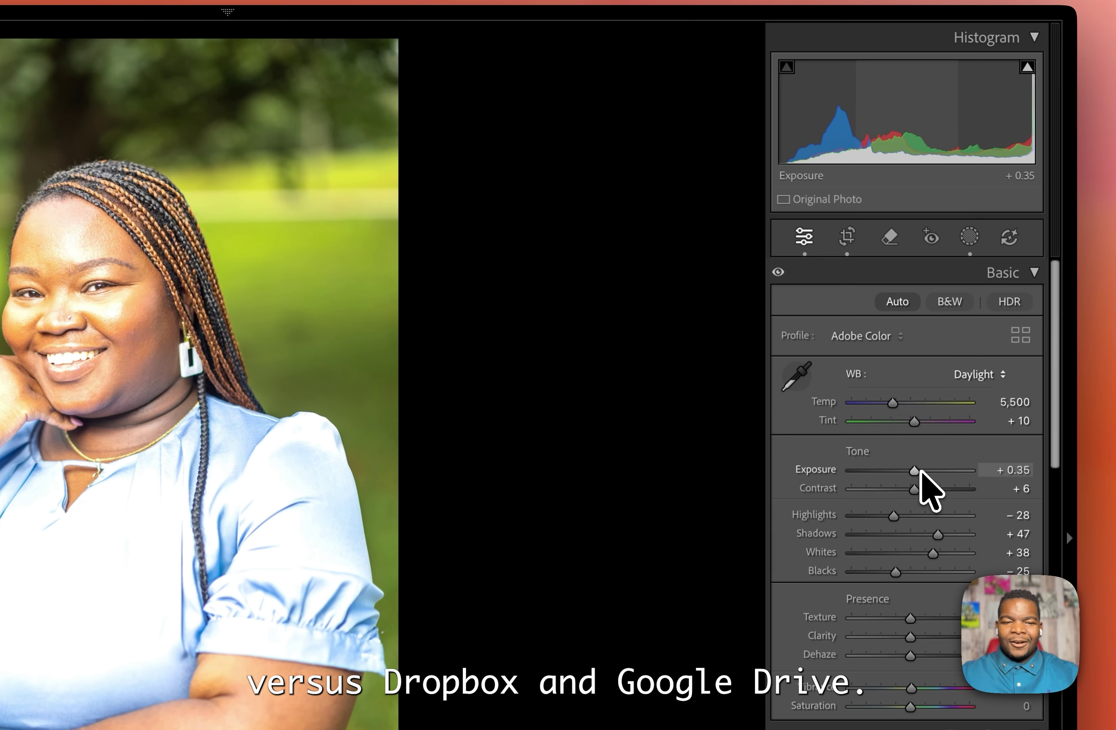
Set the smiling portrait's Exposure to −0.55 and its subject mask's Exposure to 0.66
drag(921, 471, 904, 472)
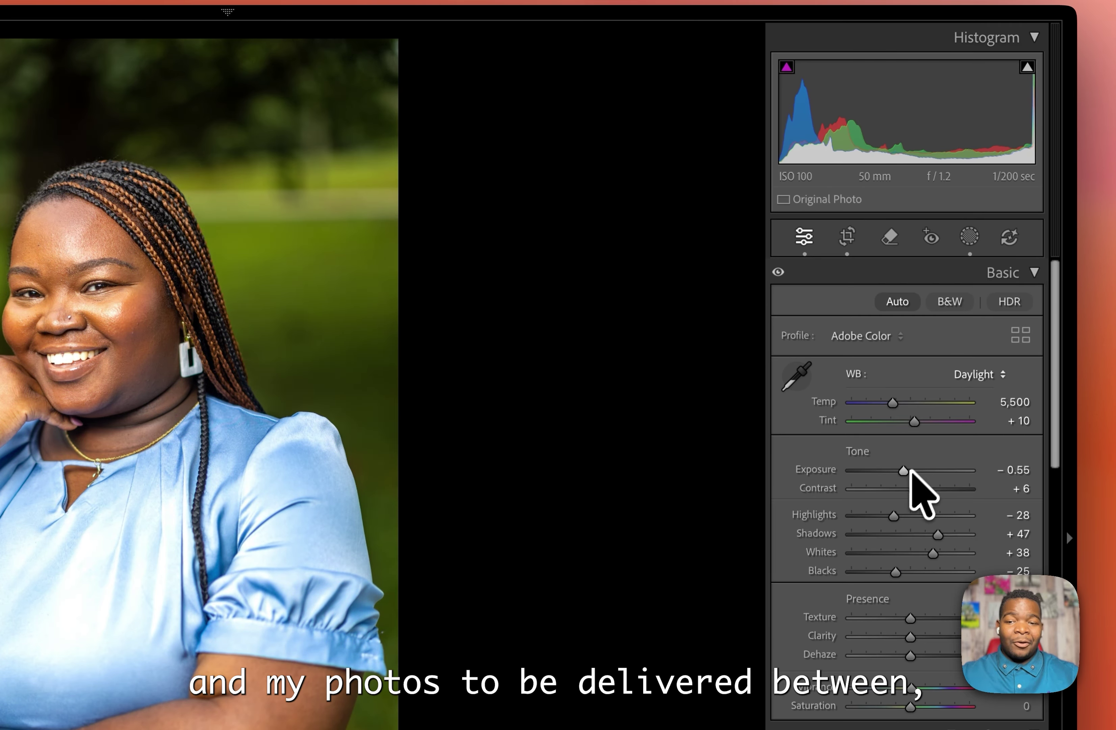
click(970, 237)
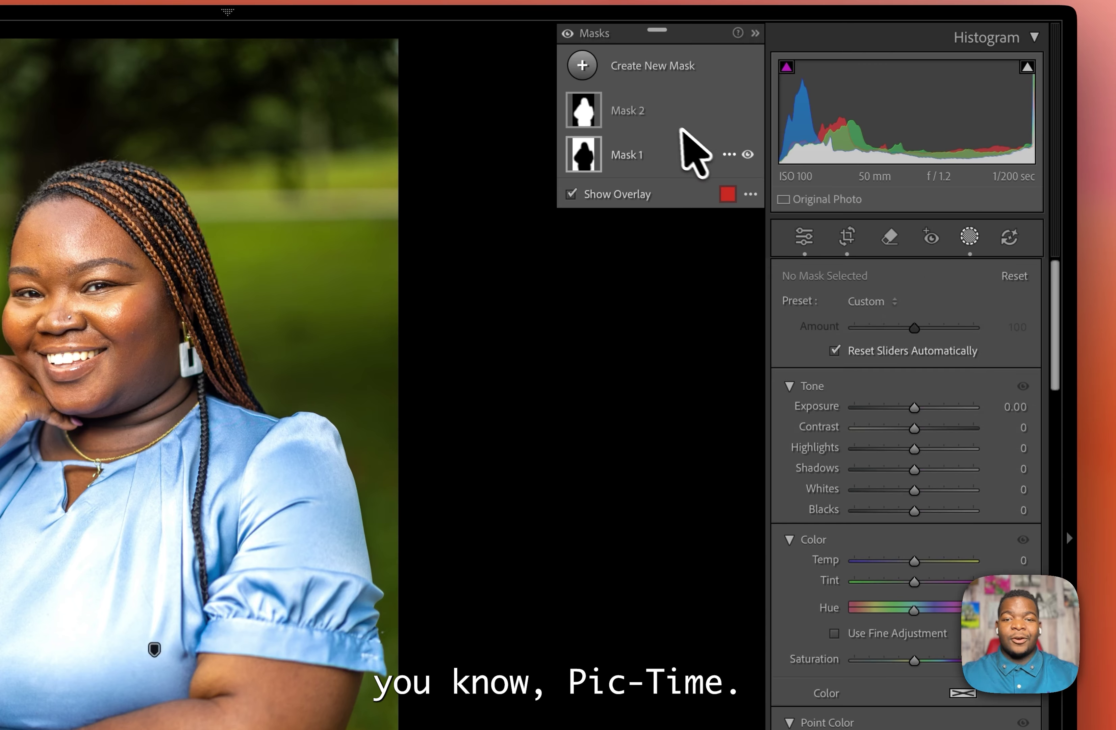
click(682, 125)
drag(924, 435, 927, 435)
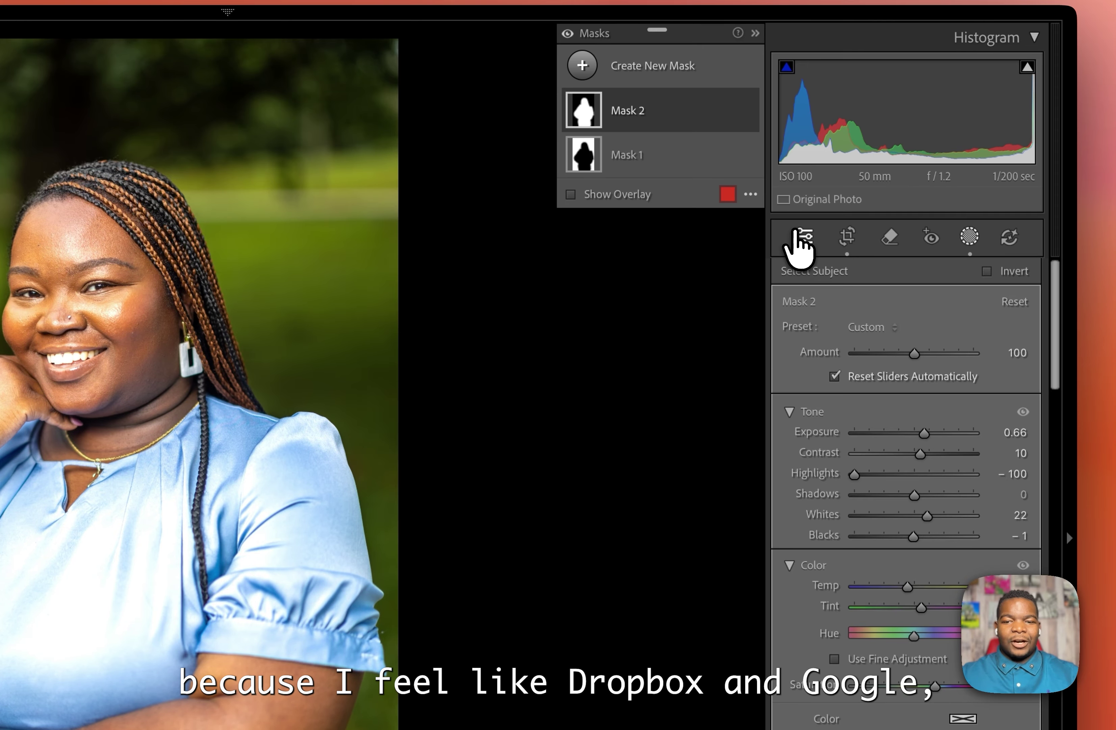
click(801, 237)
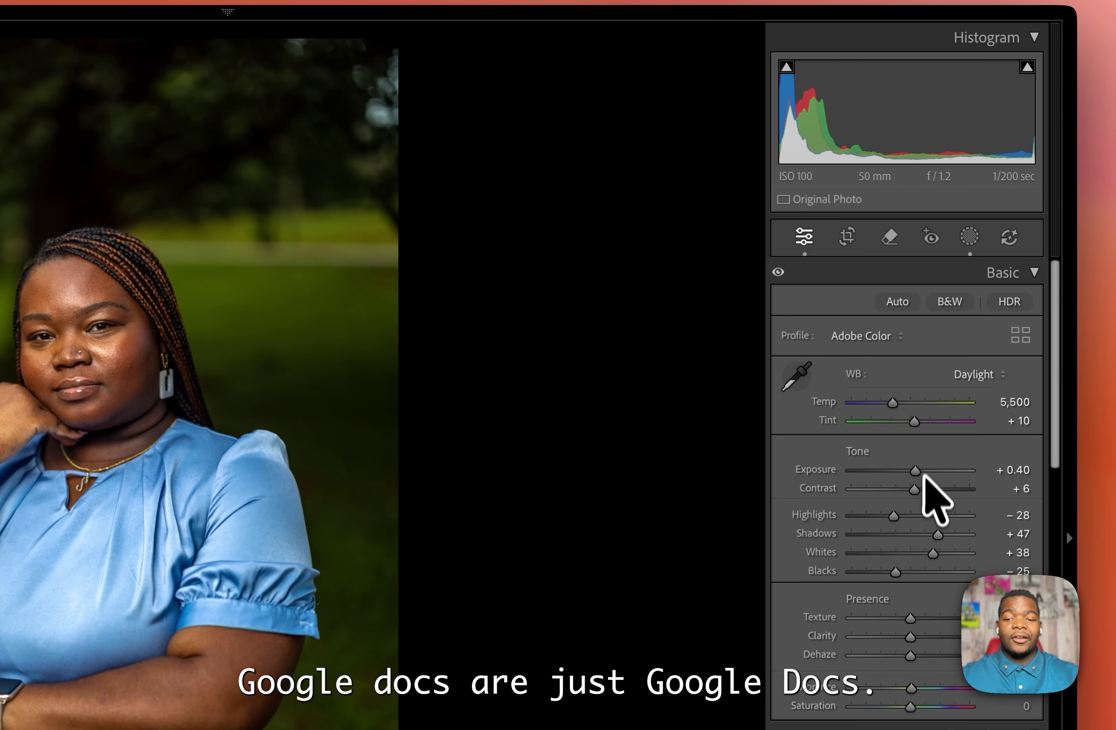
Set the next portrait's Exposure to +1.35 and crop it tighter around the subject, trimming the space above her head
drag(916, 470, 930, 471)
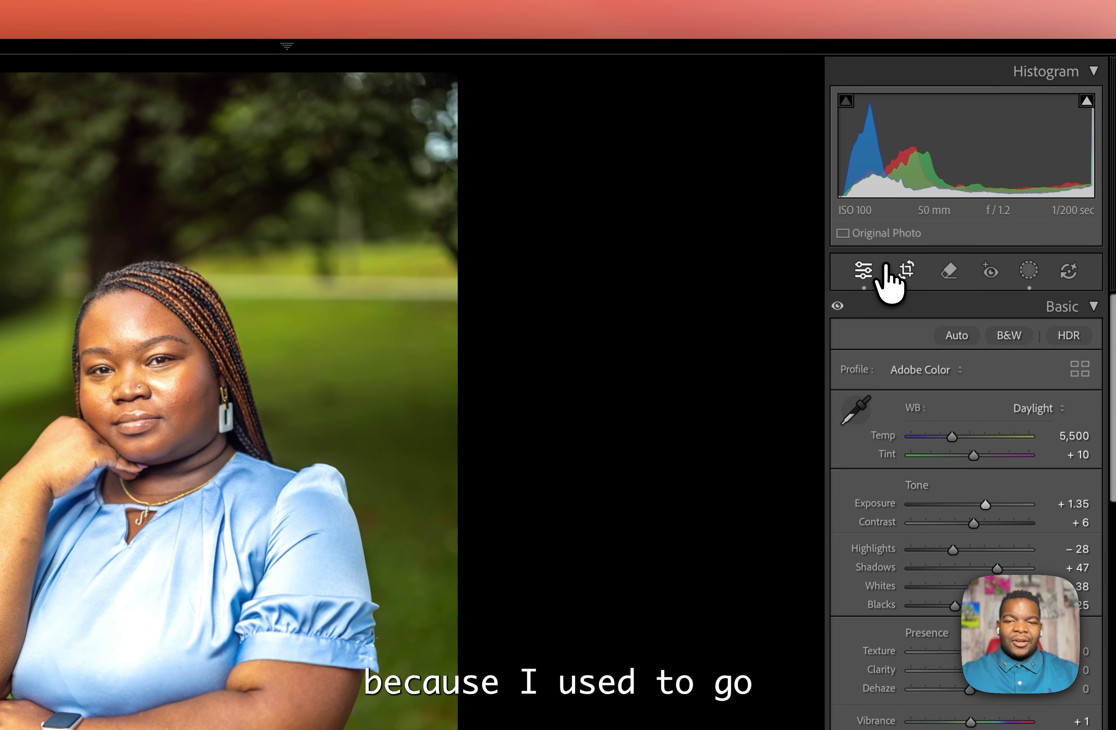
click(847, 235)
drag(376, 78, 376, 166)
drag(357, 314, 358, 330)
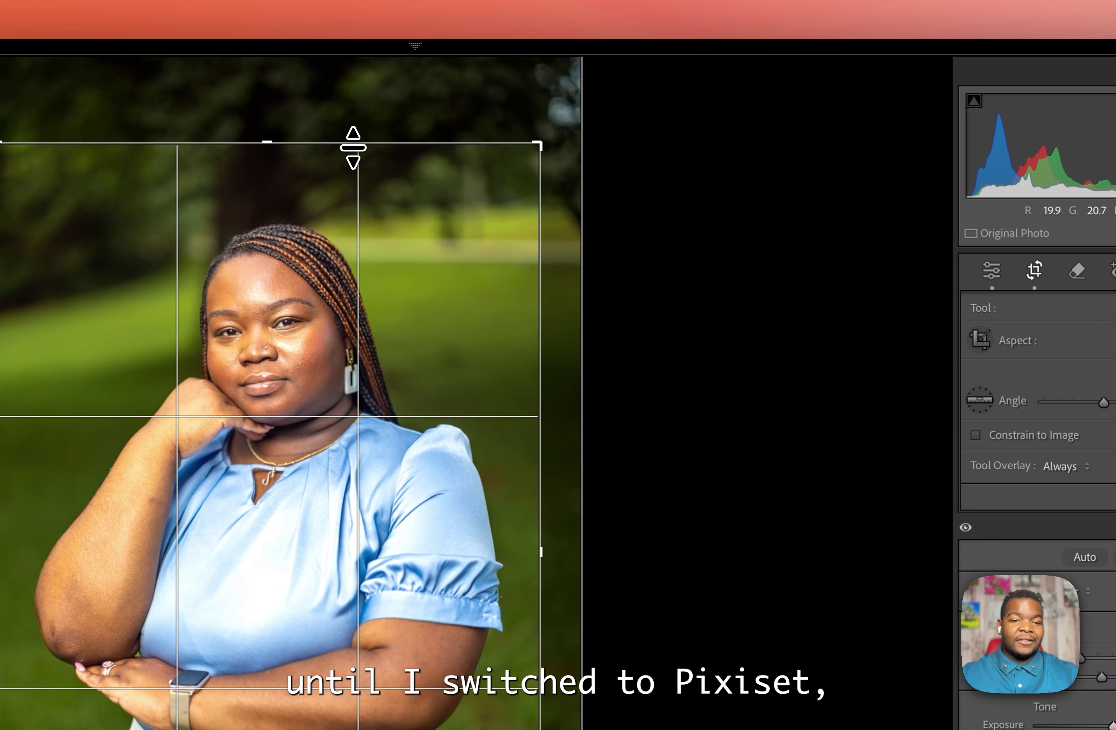
drag(355, 149, 354, 162)
click(991, 270)
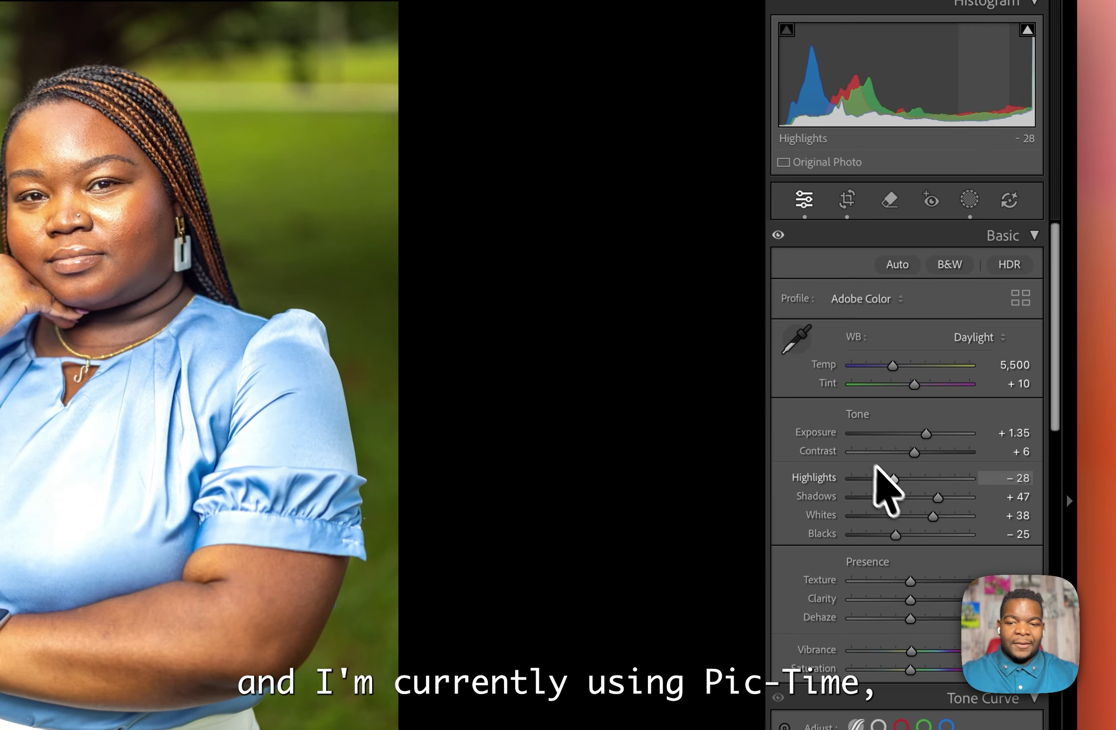
Refine the cropped portrait's tone with Exposure at +1.10 and Highlights at −10
mouse_move(894, 479)
mouse_down()
mouse_move(981, 489)
mouse_move(882, 486)
mouse_move(893, 479)
mouse_up()
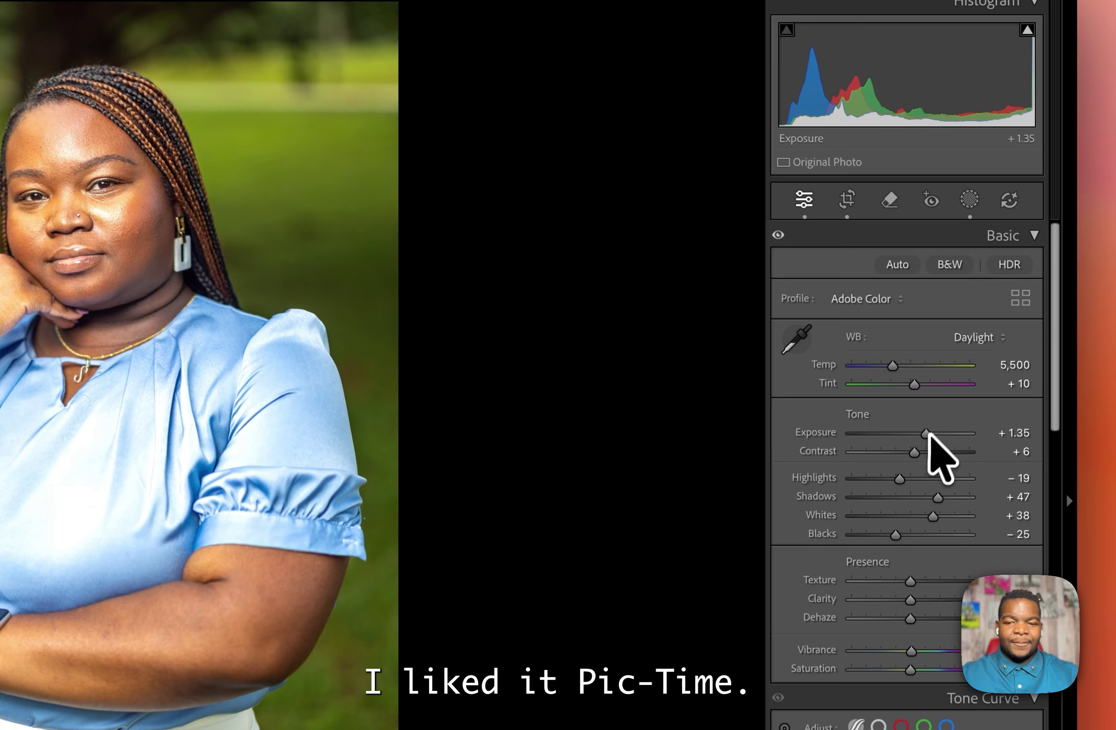
drag(928, 432, 929, 428)
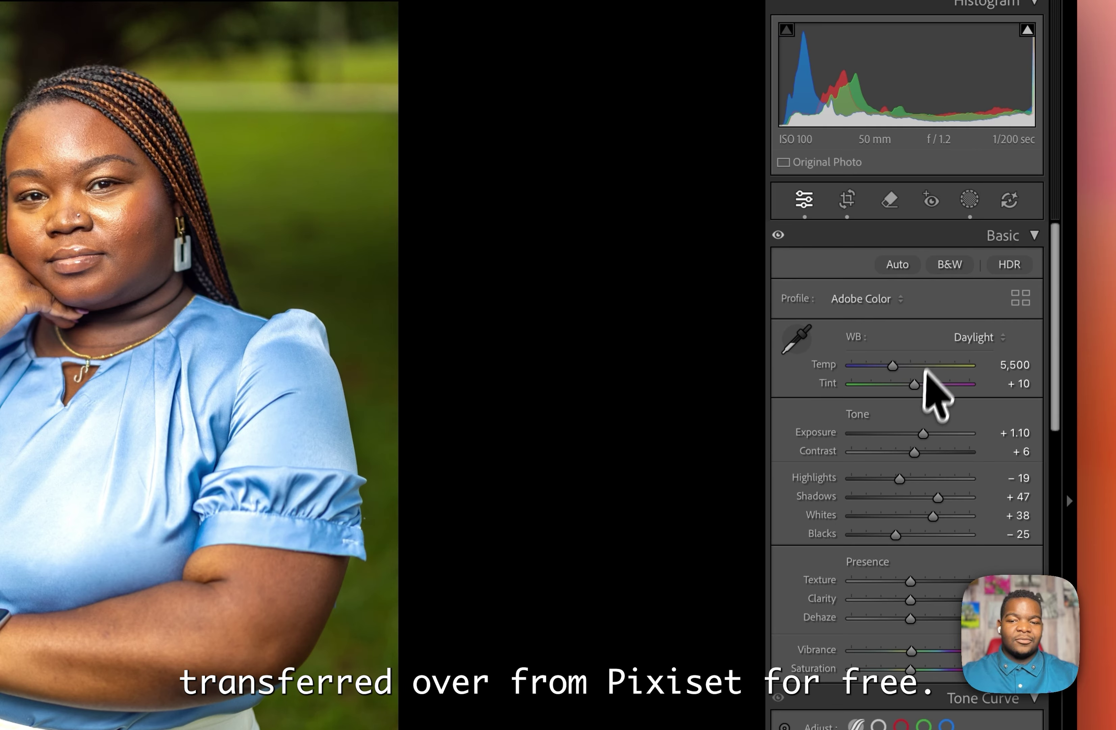
drag(902, 476, 907, 476)
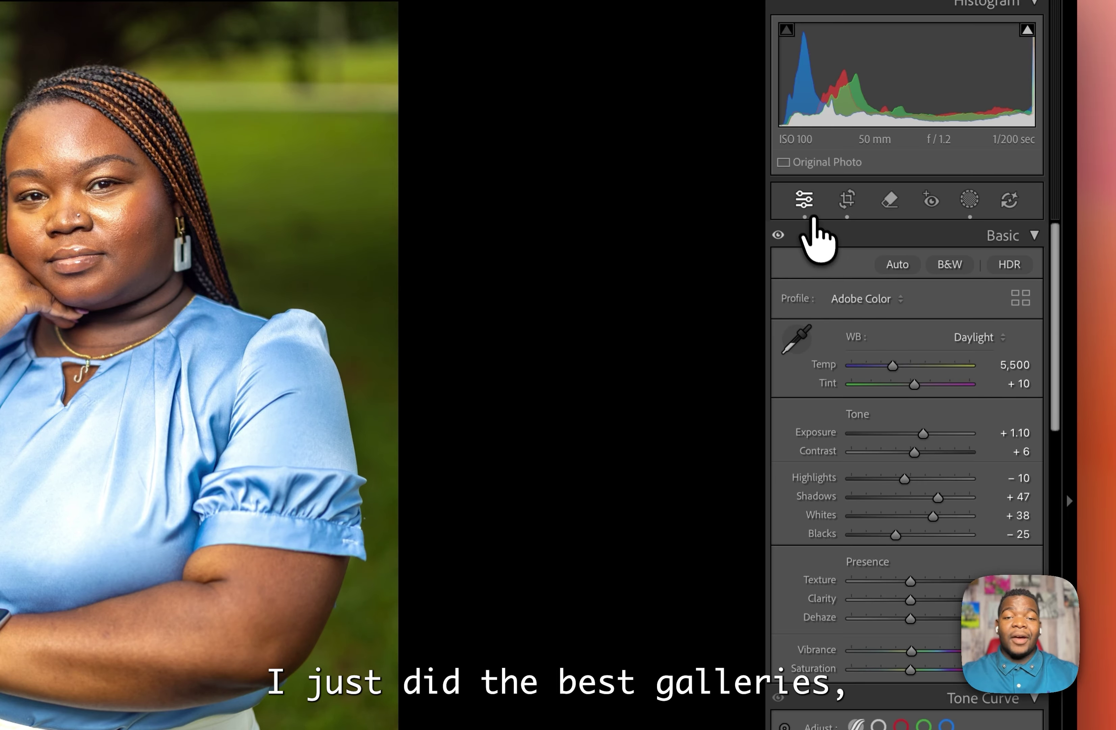
Paste the copied settings onto the next smiling portrait, straighten it automatically and crop it tighter around her
key(Right)
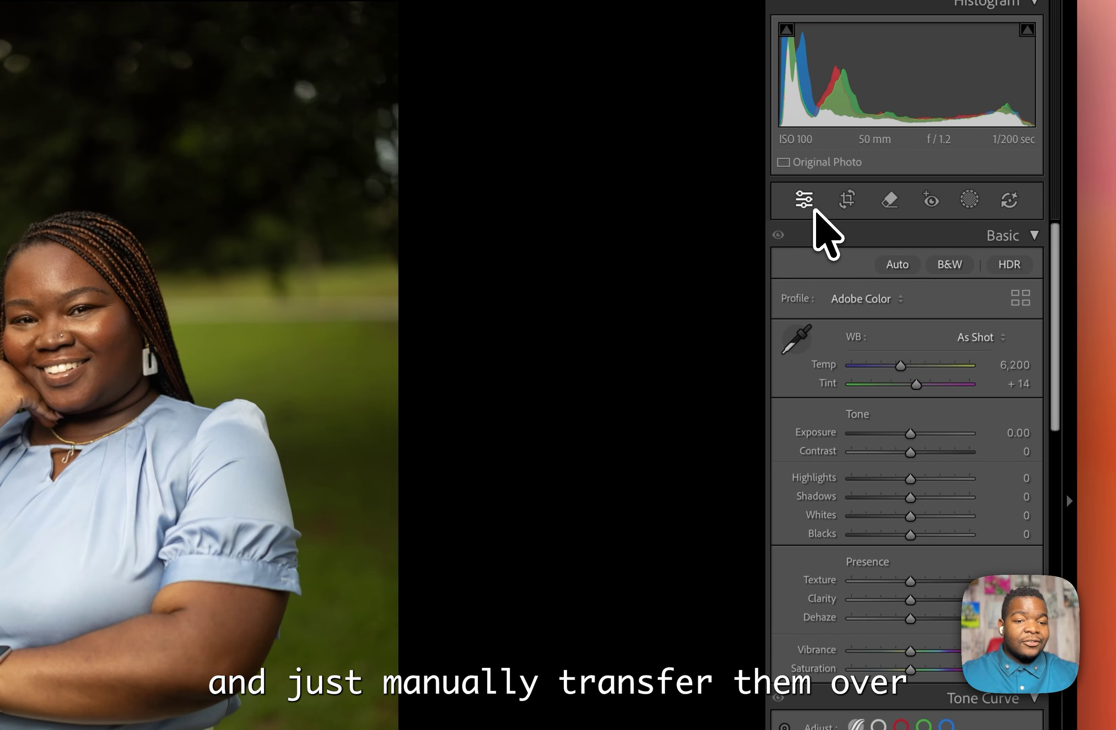
key(super+v)
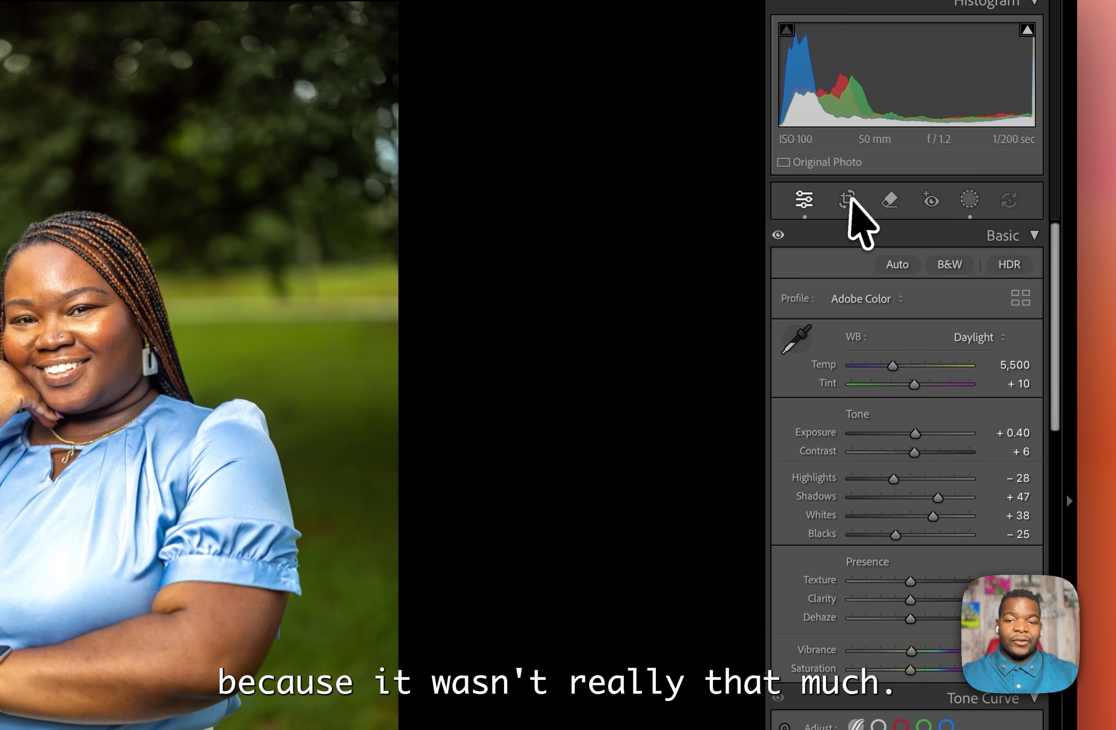
click(847, 199)
click(1003, 304)
drag(89, 7, 84, 176)
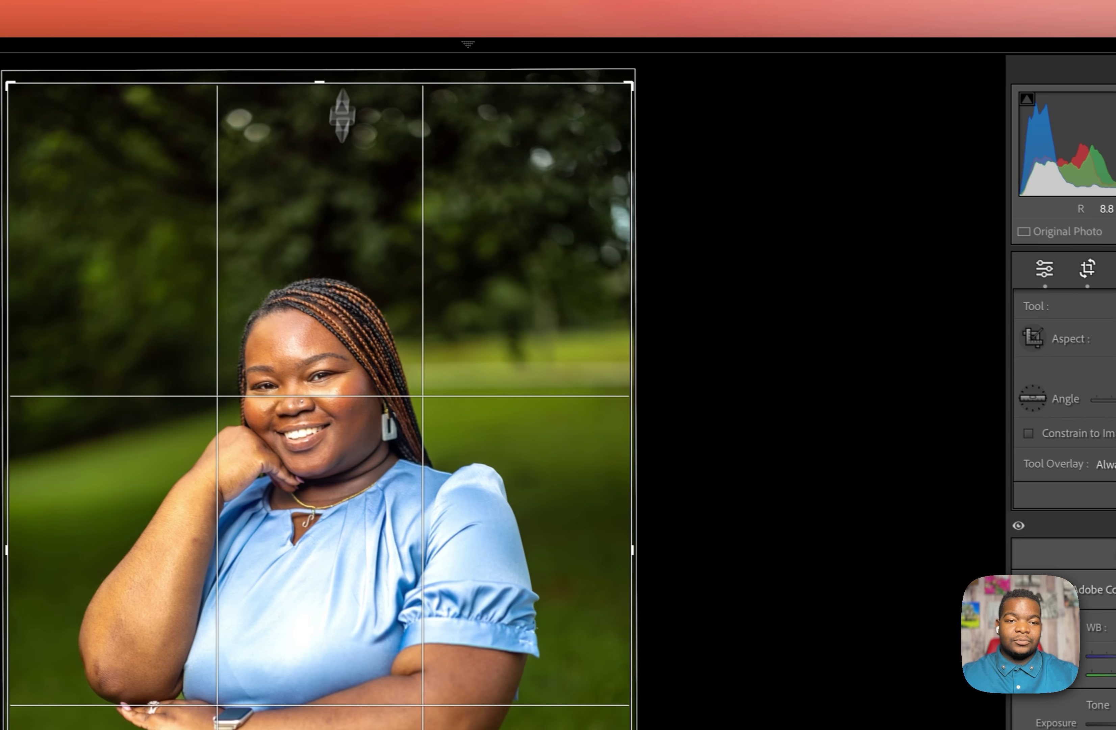
drag(330, 243, 335, 262)
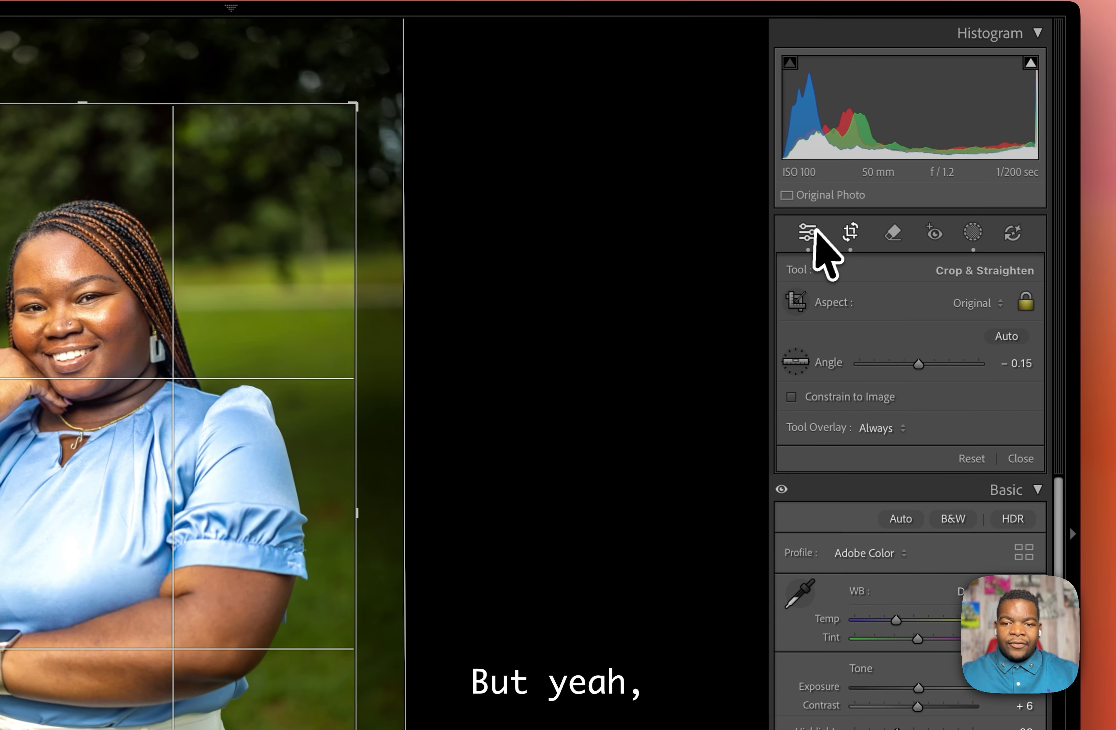
click(812, 230)
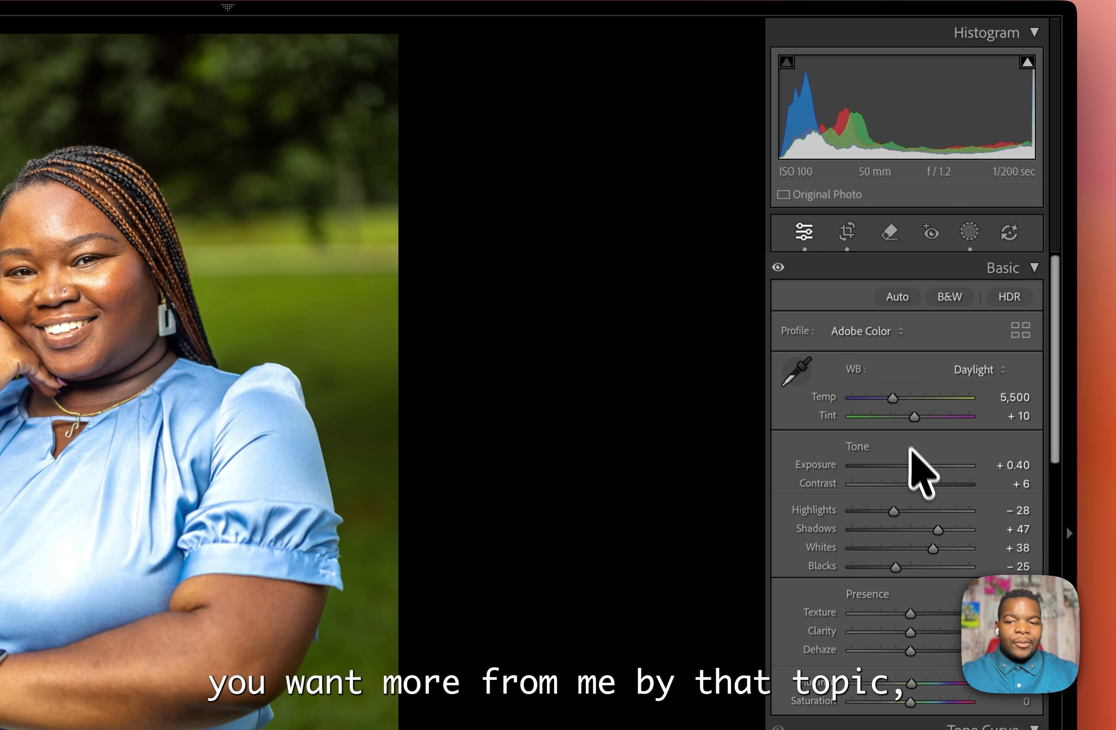
Set the smiling portrait's Exposure to +0.60 and compare it with the neighbouring photo
drag(917, 469, 917, 468)
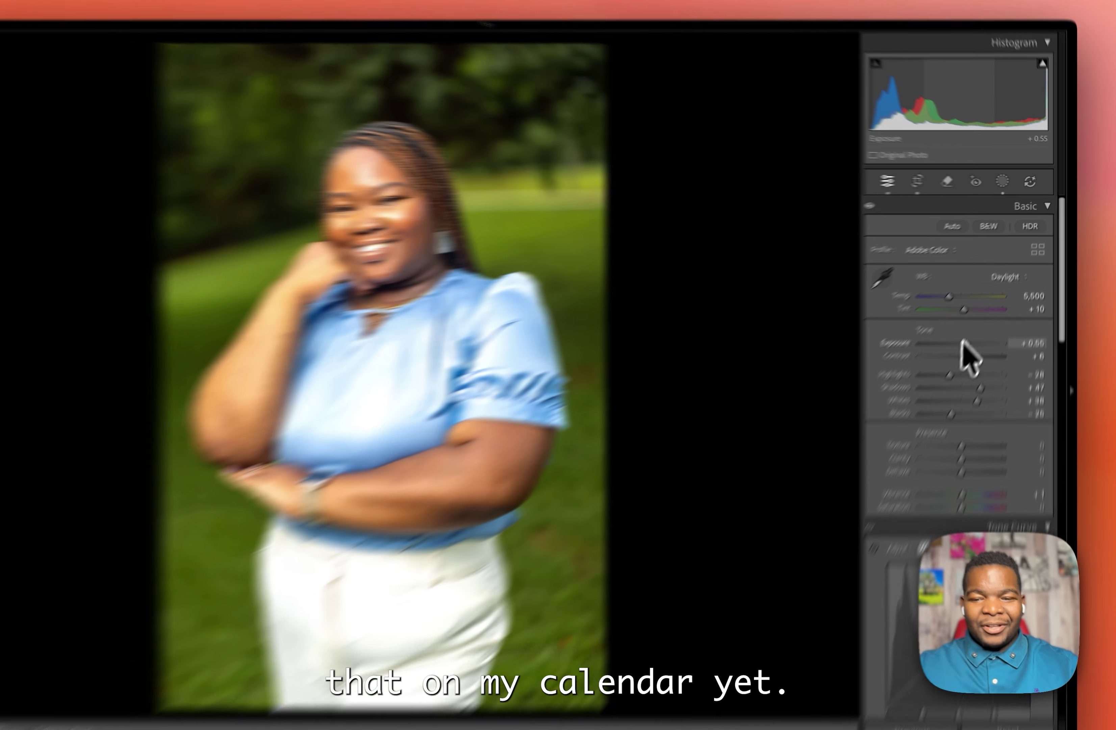
drag(979, 323, 981, 324)
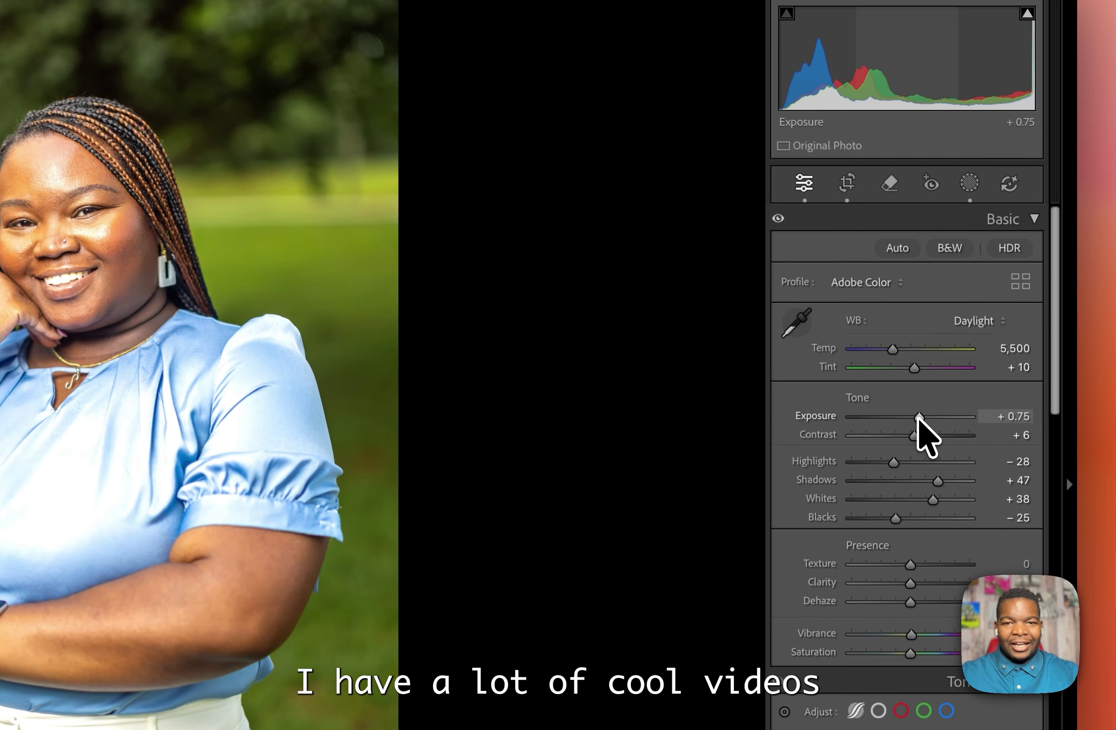
drag(920, 417, 916, 417)
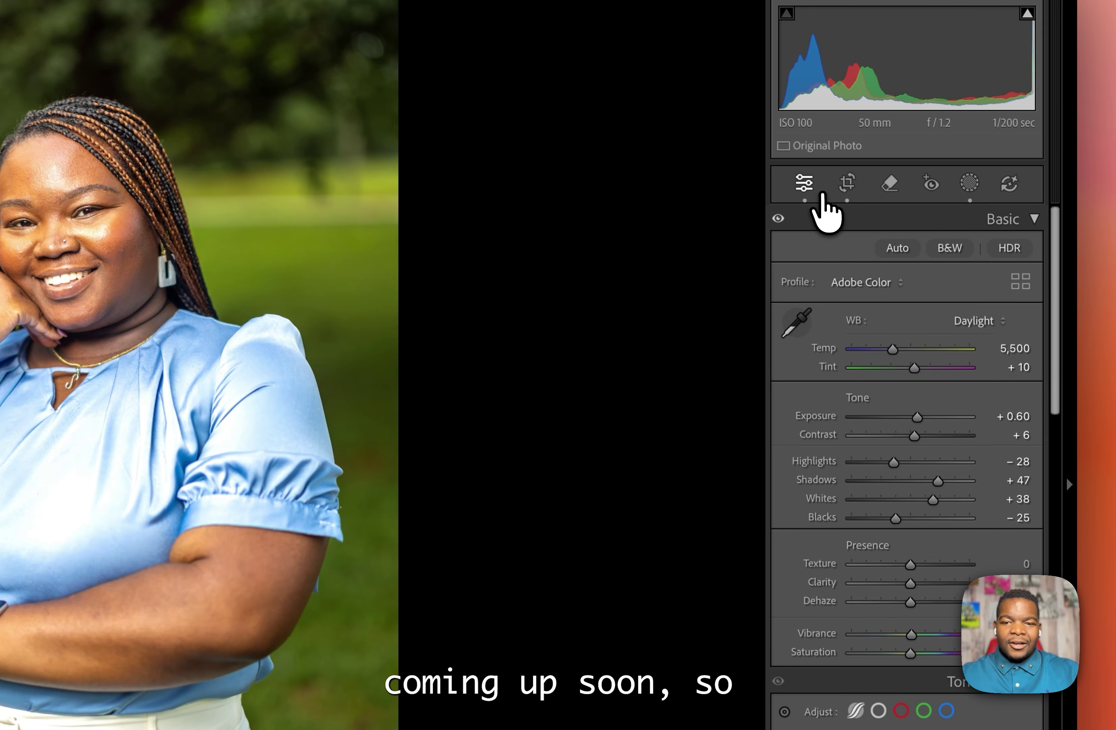
key(Right)
key(Left)
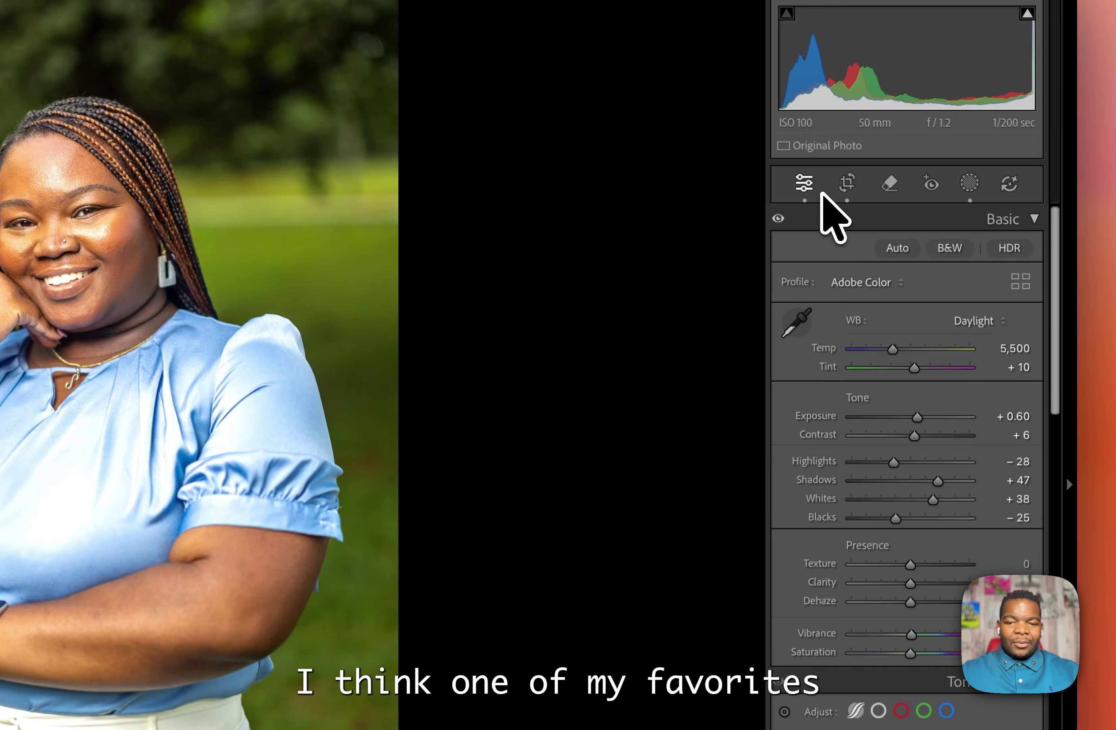
Set the smiling portrait's Highlights to −49 and Blacks to −20
drag(896, 462, 869, 467)
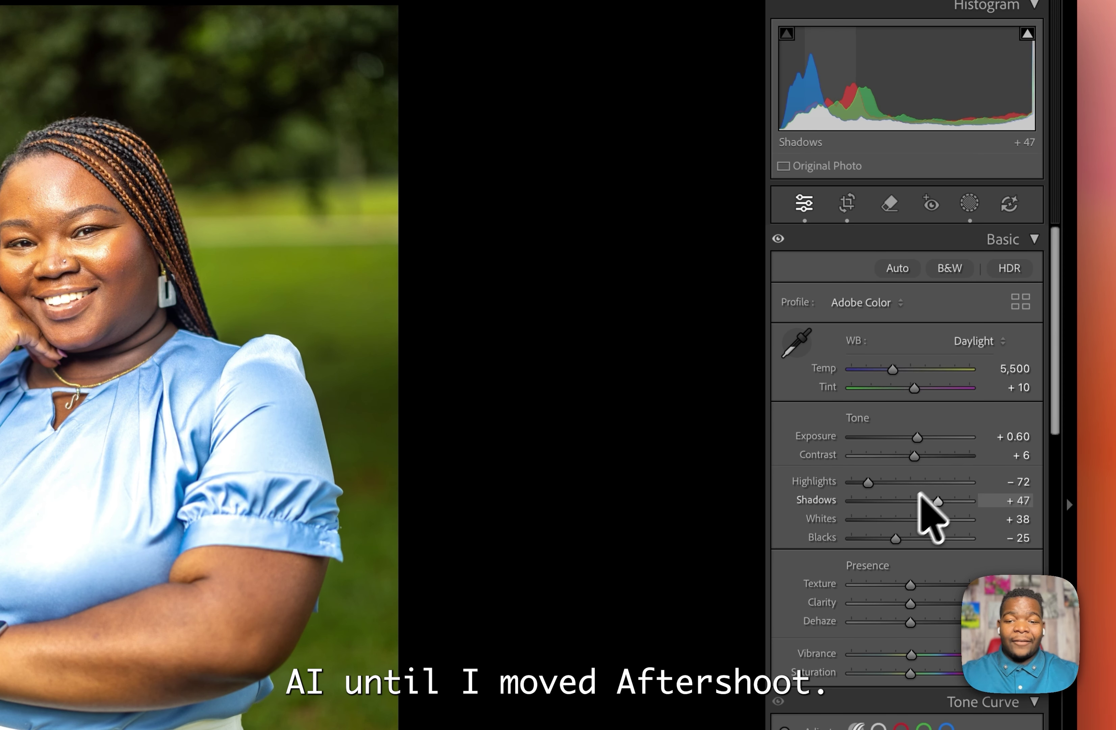
mouse_move(868, 482)
mouse_down()
mouse_move(913, 484)
mouse_move(879, 491)
mouse_up()
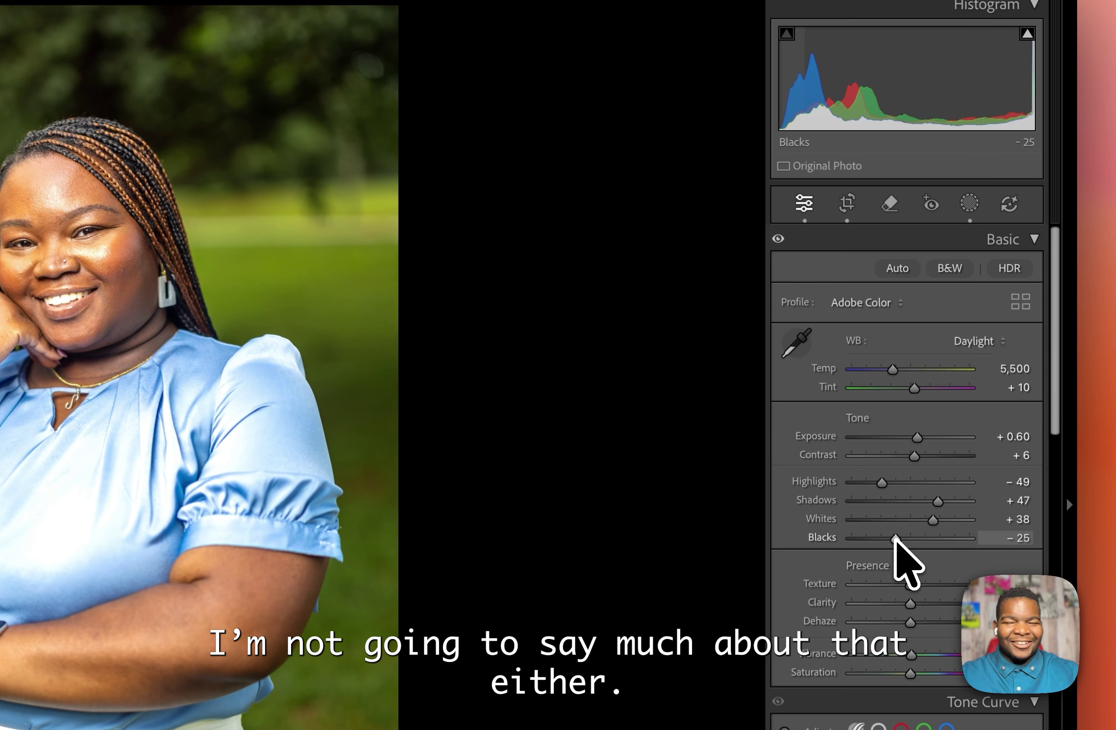
mouse_move(896, 539)
mouse_down()
mouse_move(944, 543)
mouse_move(908, 549)
mouse_up()
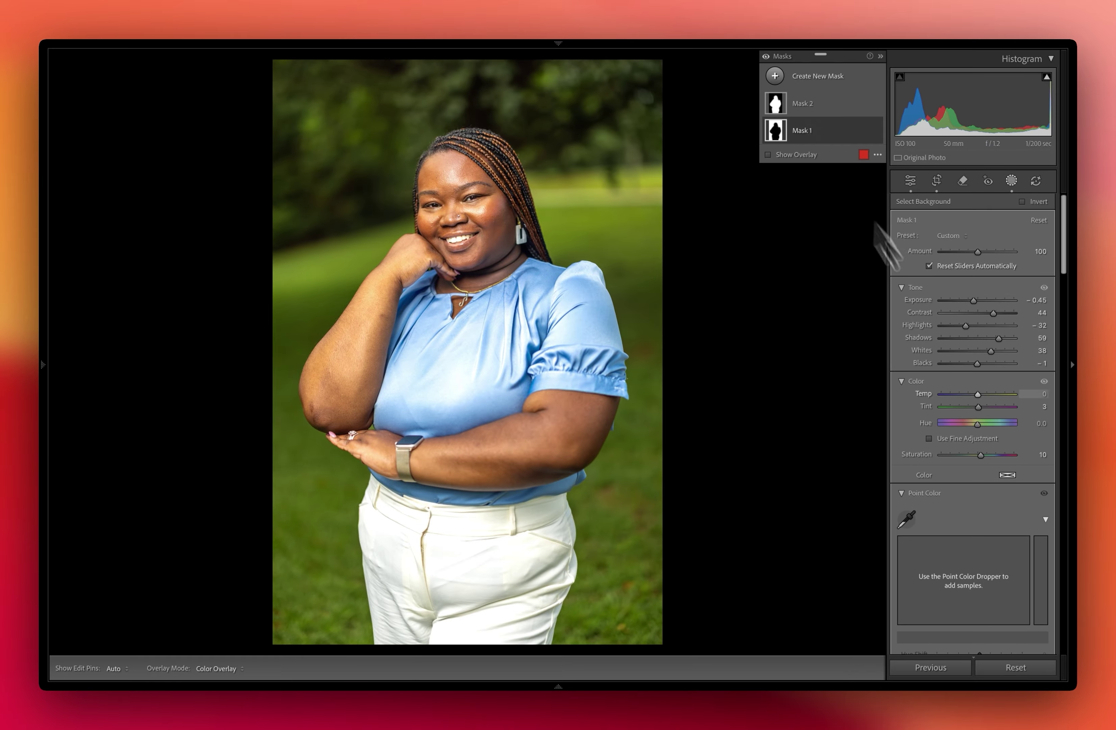
Leave the background mask settings and copy the smiling portrait's develop settings for the next photo
click(911, 180)
key(super+shift+c)
click(895, 388)
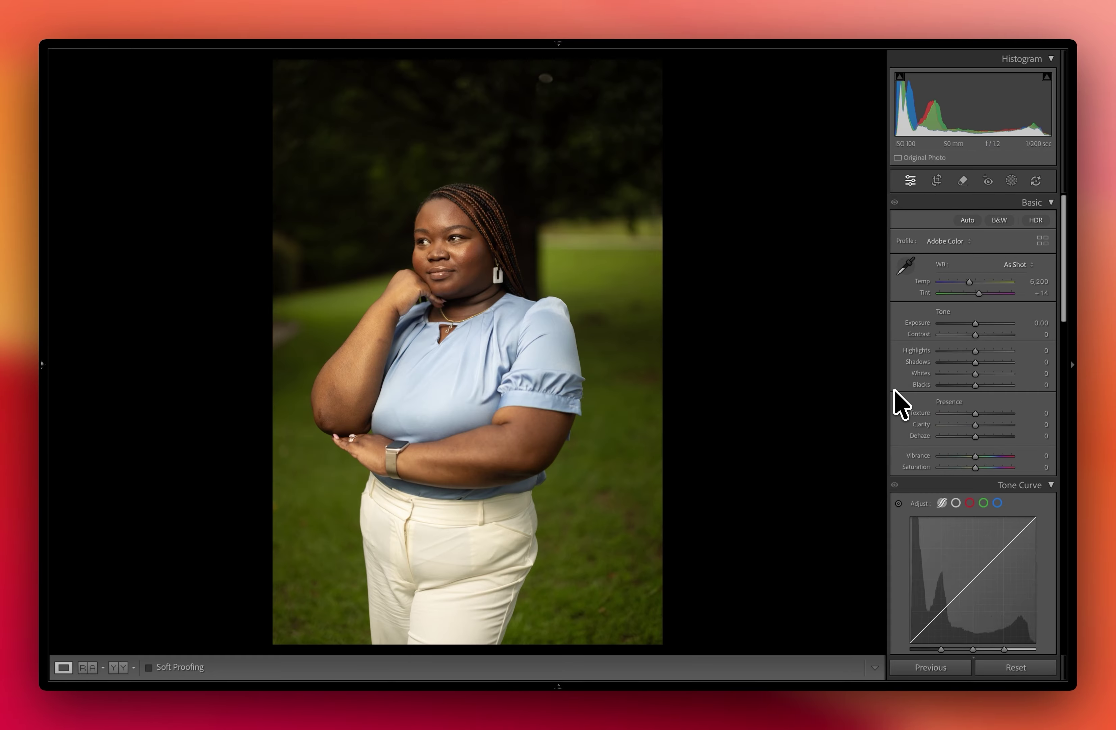
Try to straighten the portrait of her looking aside automatically, and crop it tighter with less space above her head
click(937, 181)
click(1032, 244)
drag(467, 60, 468, 104)
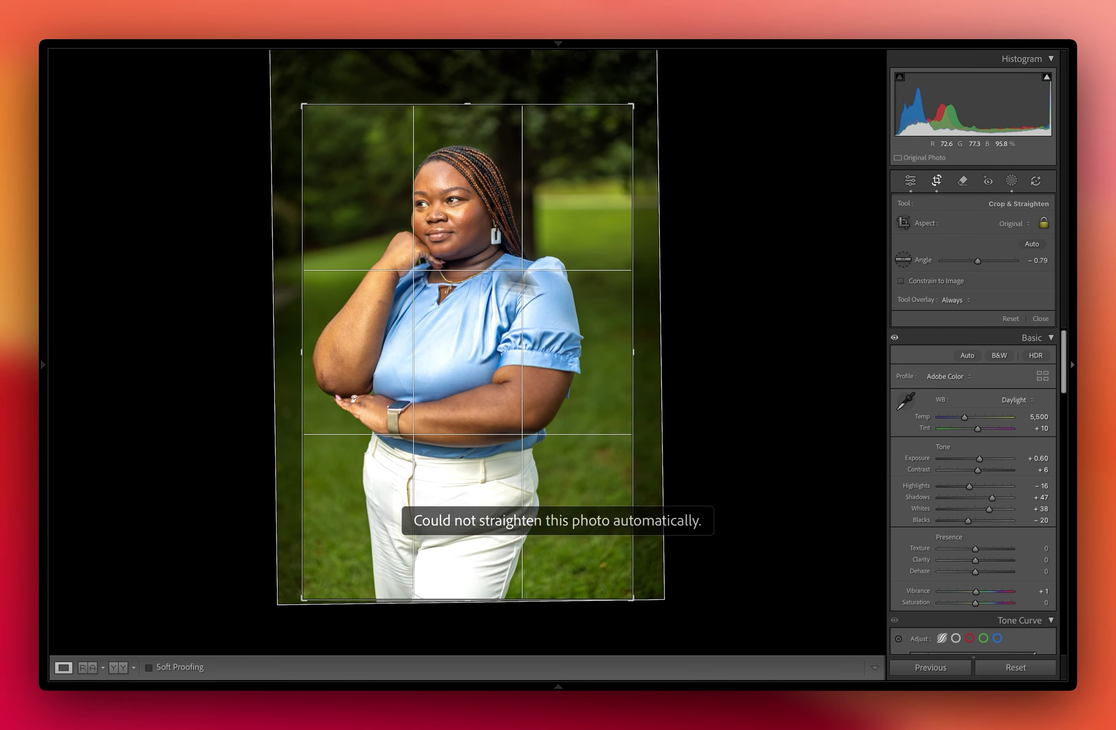
click(937, 182)
click(936, 182)
drag(607, 245, 623, 243)
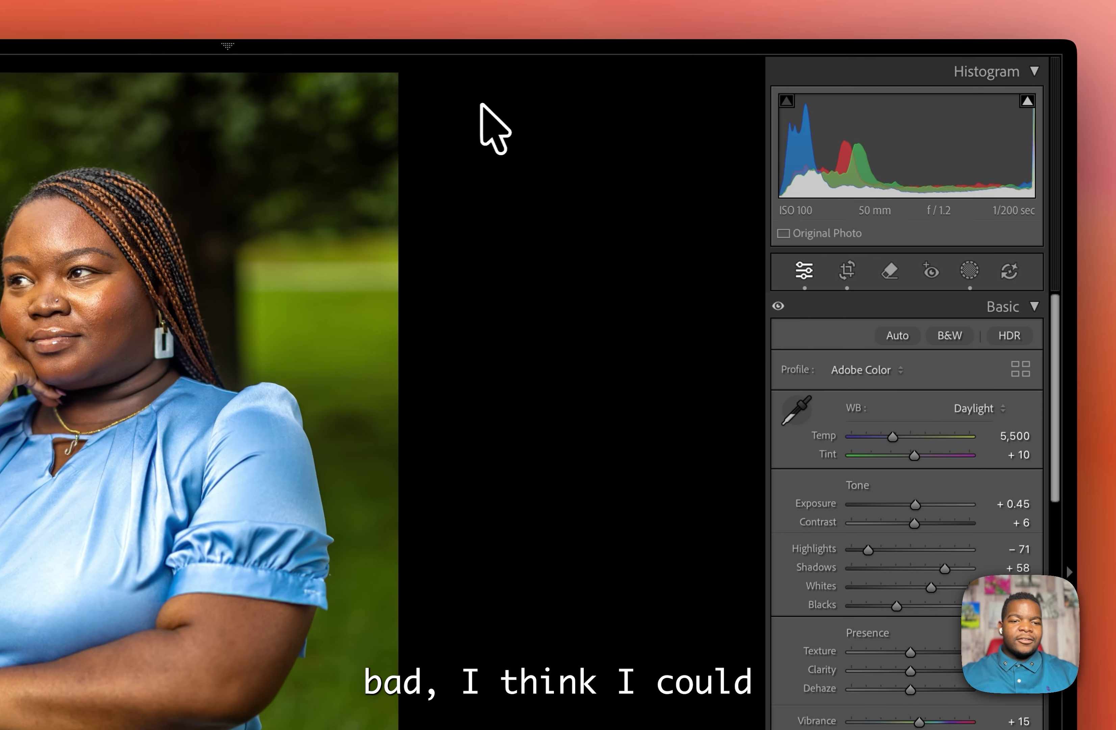
Review the edited portraits in the Library grid and select the unedited photo 21 at the end
mouse_move(492, 53)
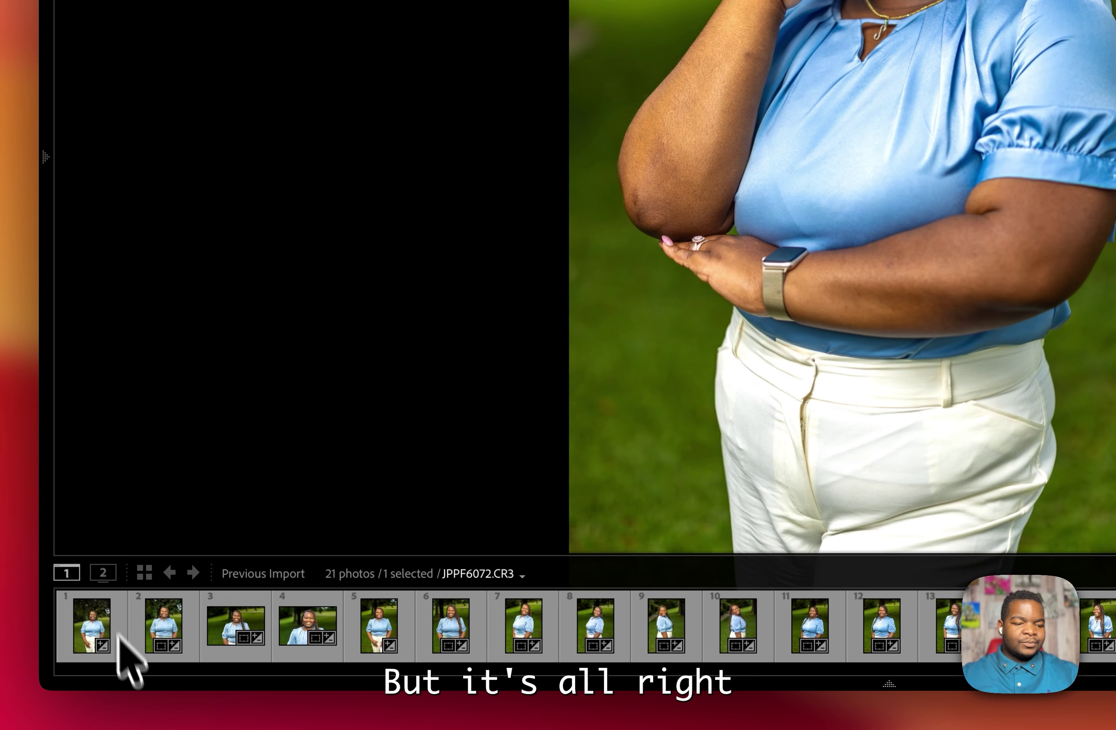
click(74, 646)
scroll(573, 359, up, 10)
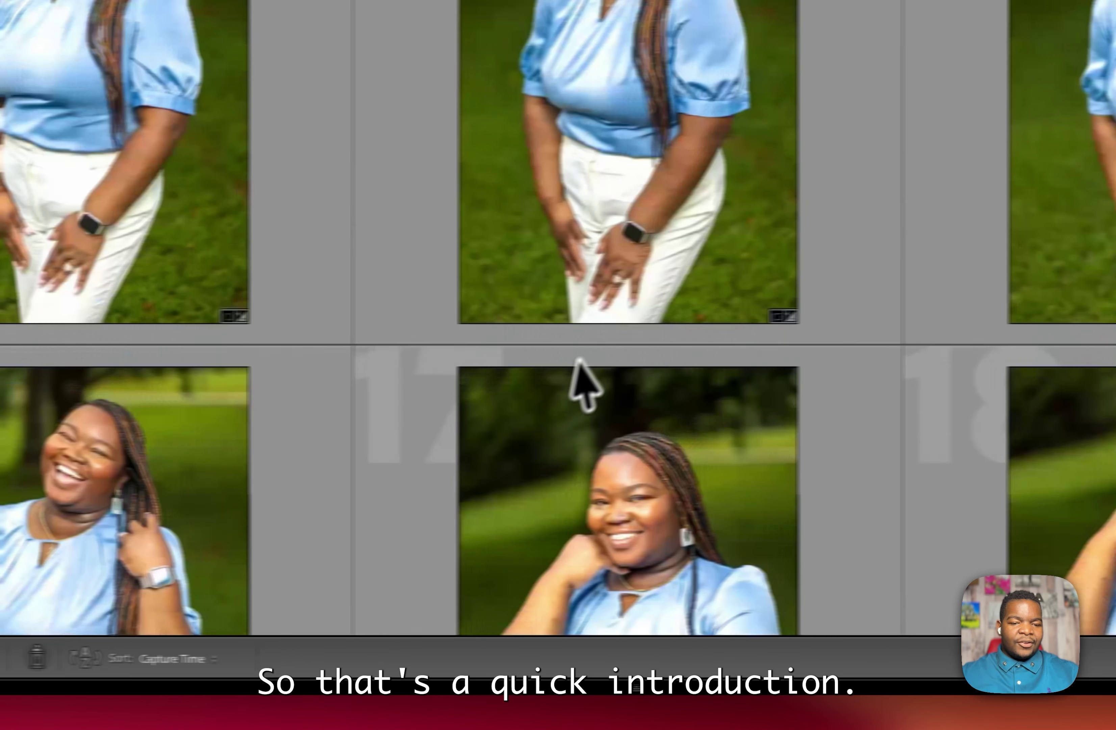
scroll(574, 359, down, 10)
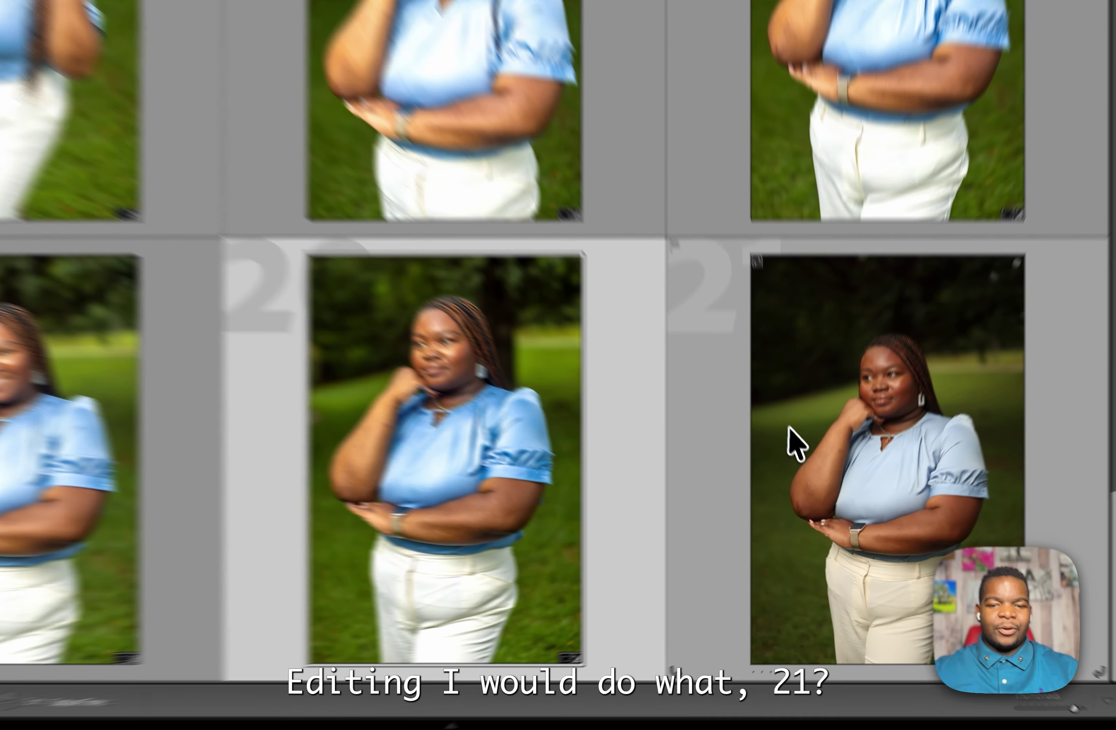
click(1026, 343)
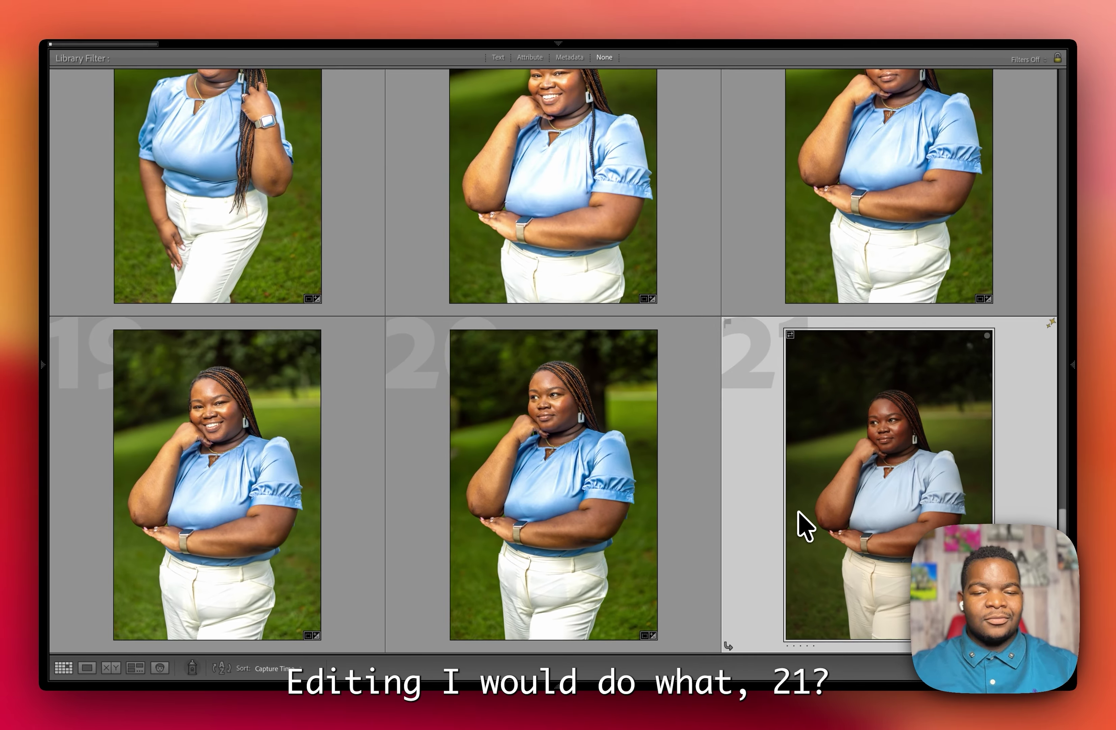